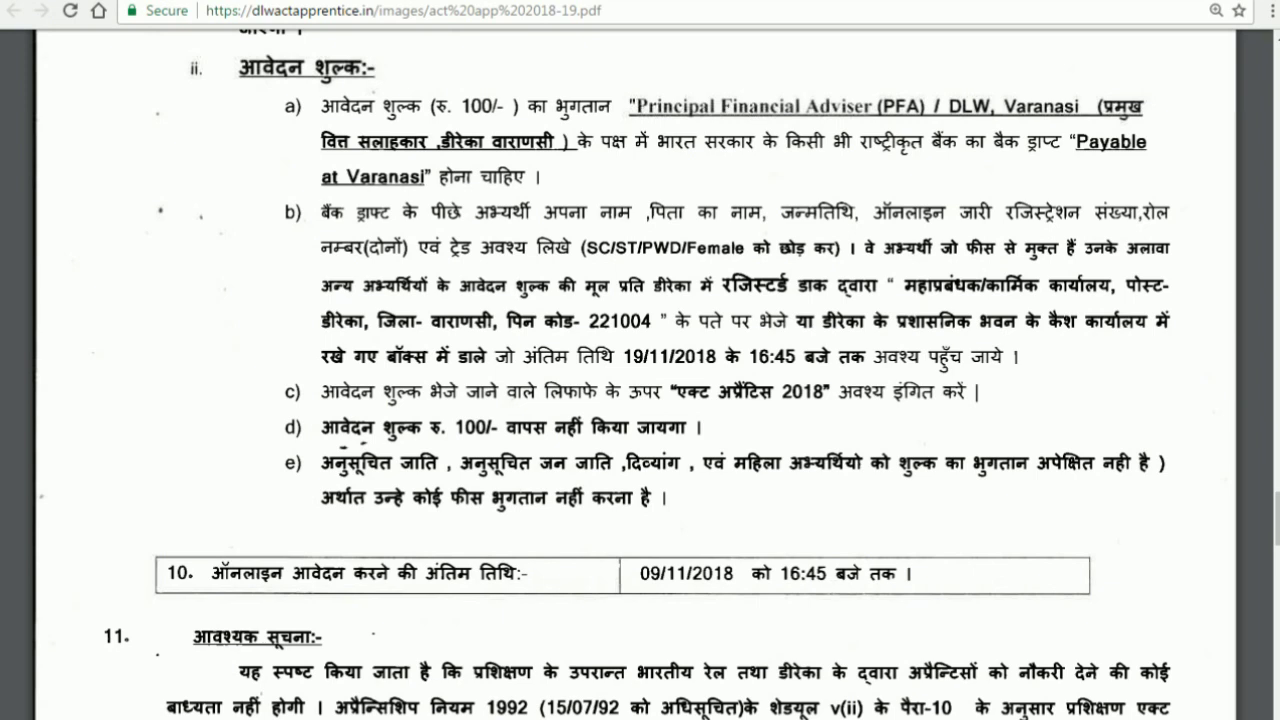
- Read through the apprenticeship notification's application fee rules, online closing date, essential notice and application instructions
{"action": "scroll", "coordinate": [640, 400], "scroll_direction": "down", "scroll_amount": 3}
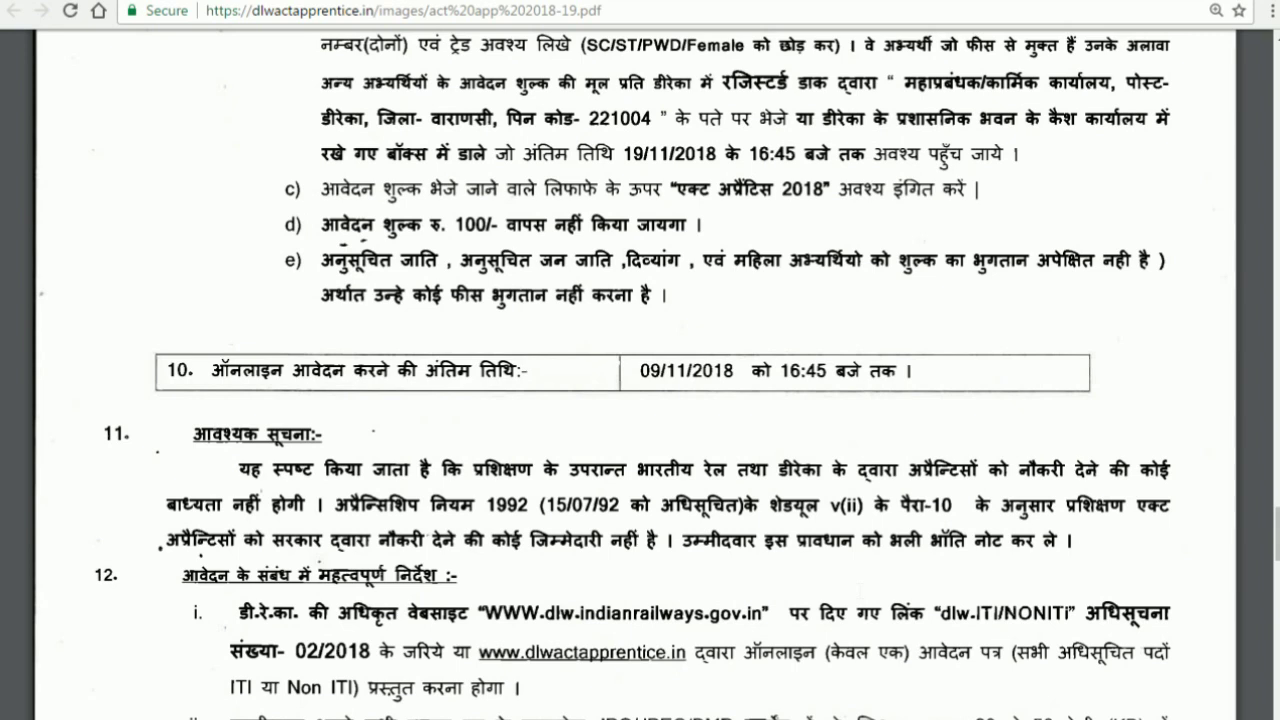
{"action": "scroll", "coordinate": [640, 400], "scroll_direction": "down", "scroll_amount": 2}
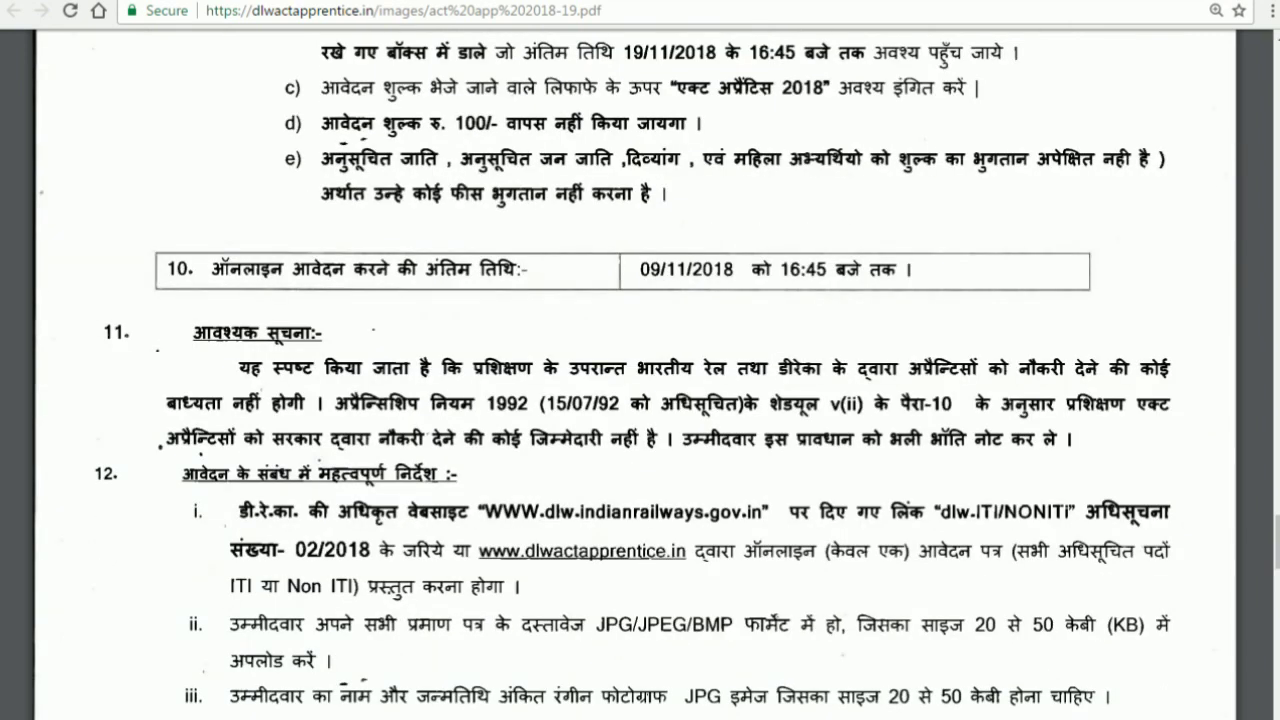
{"action": "scroll", "coordinate": [640, 400], "scroll_direction": "down", "scroll_amount": 4}
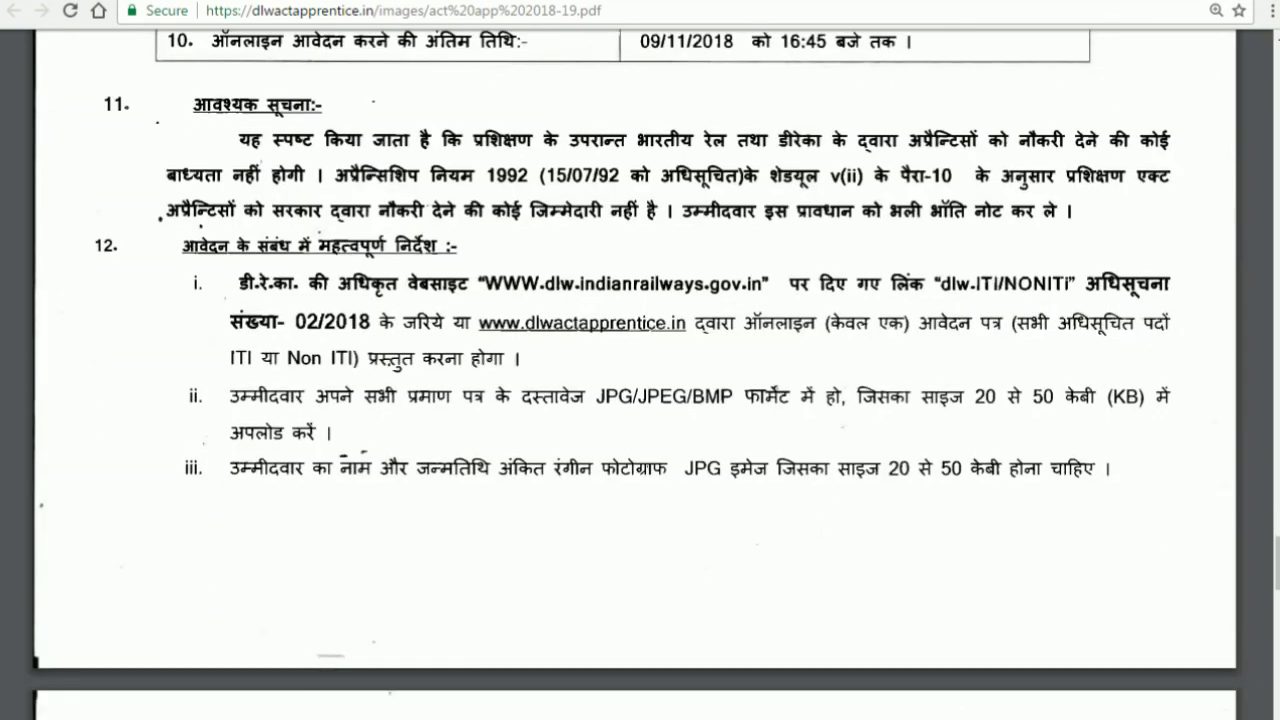
{"action": "scroll", "coordinate": [640, 400], "scroll_direction": "down", "scroll_amount": 5}
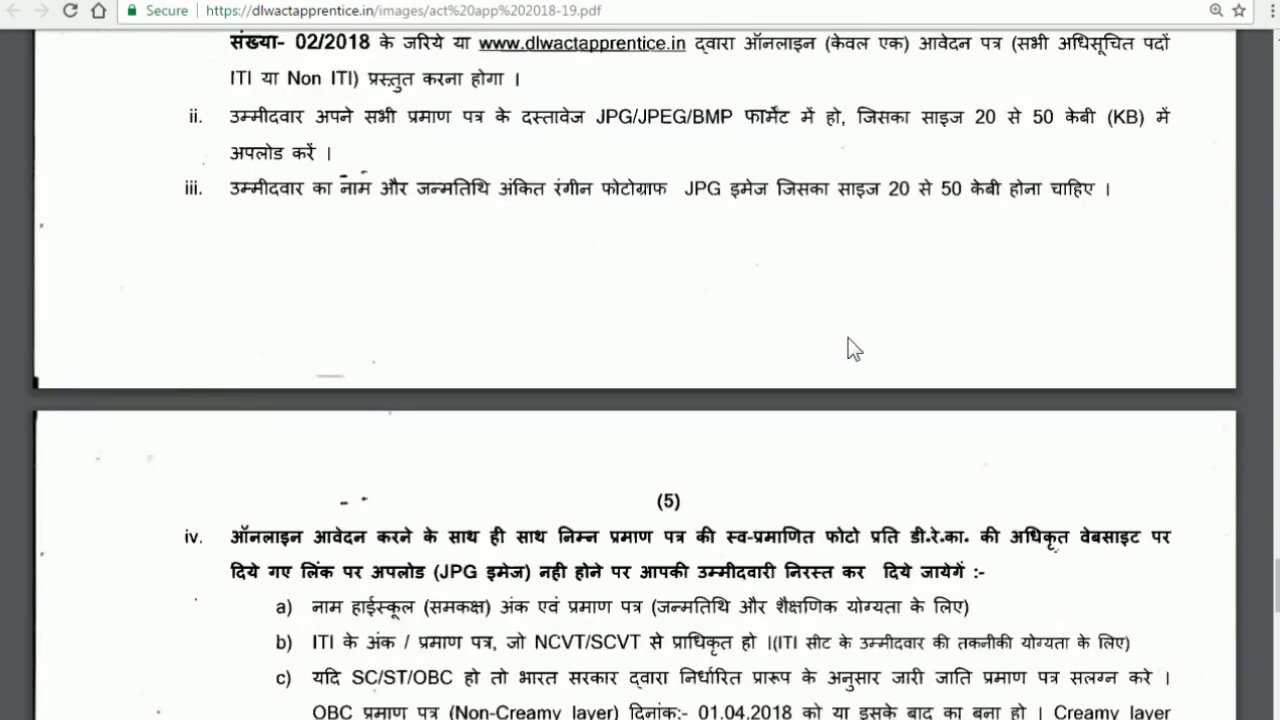
{"action": "scroll", "coordinate": [850, 346], "scroll_direction": "down", "scroll_amount": 5}
{"action": "scroll", "coordinate": [850, 345], "scroll_direction": "down", "scroll_amount": 7}
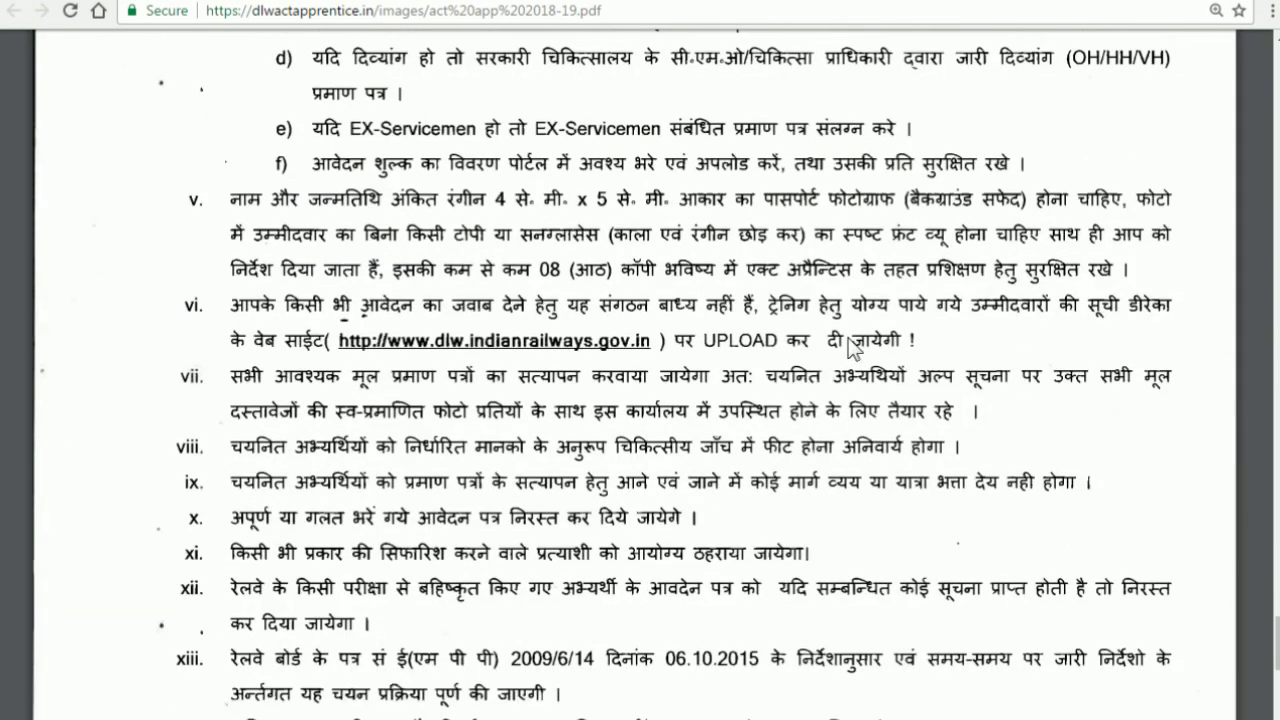
{"action": "scroll", "coordinate": [850, 346], "scroll_direction": "down", "scroll_amount": 3}
{"action": "scroll", "coordinate": [851, 348], "scroll_direction": "down", "scroll_amount": 3}
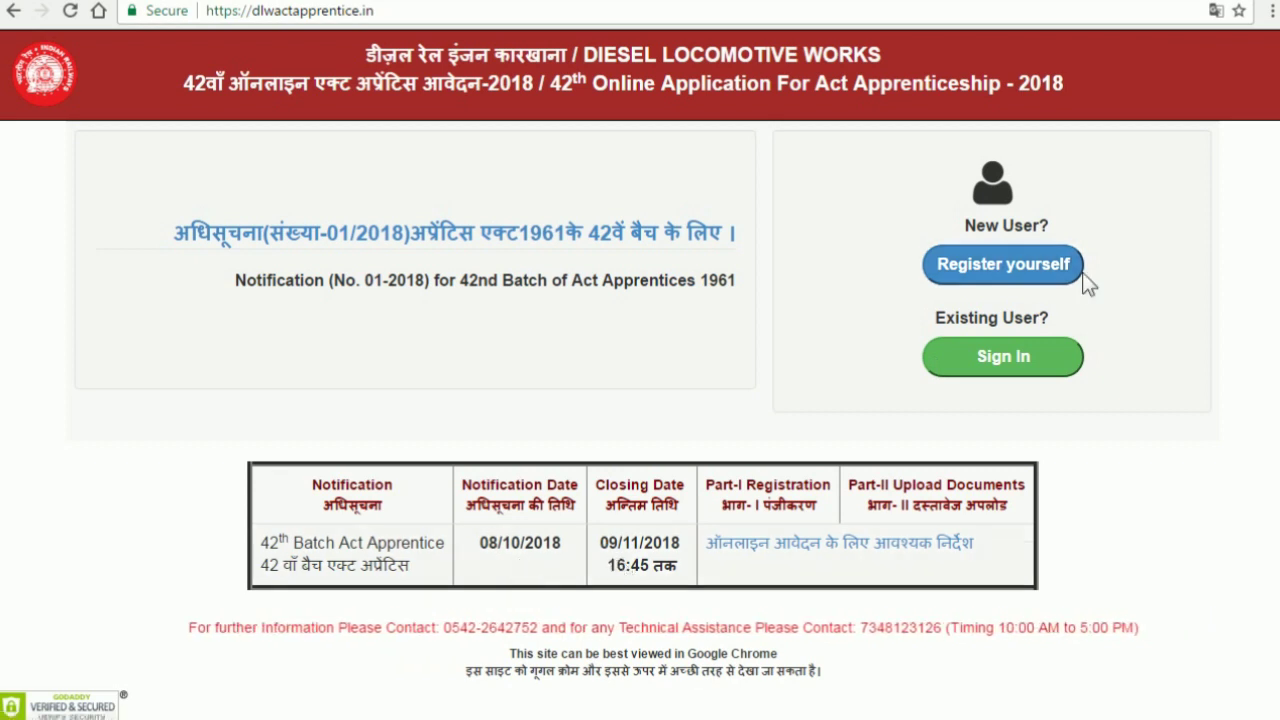
- Open the new user registration form and set Applied For to ITI with the Fitter trade
{"action": "left_click", "coordinate": [1018, 274]}
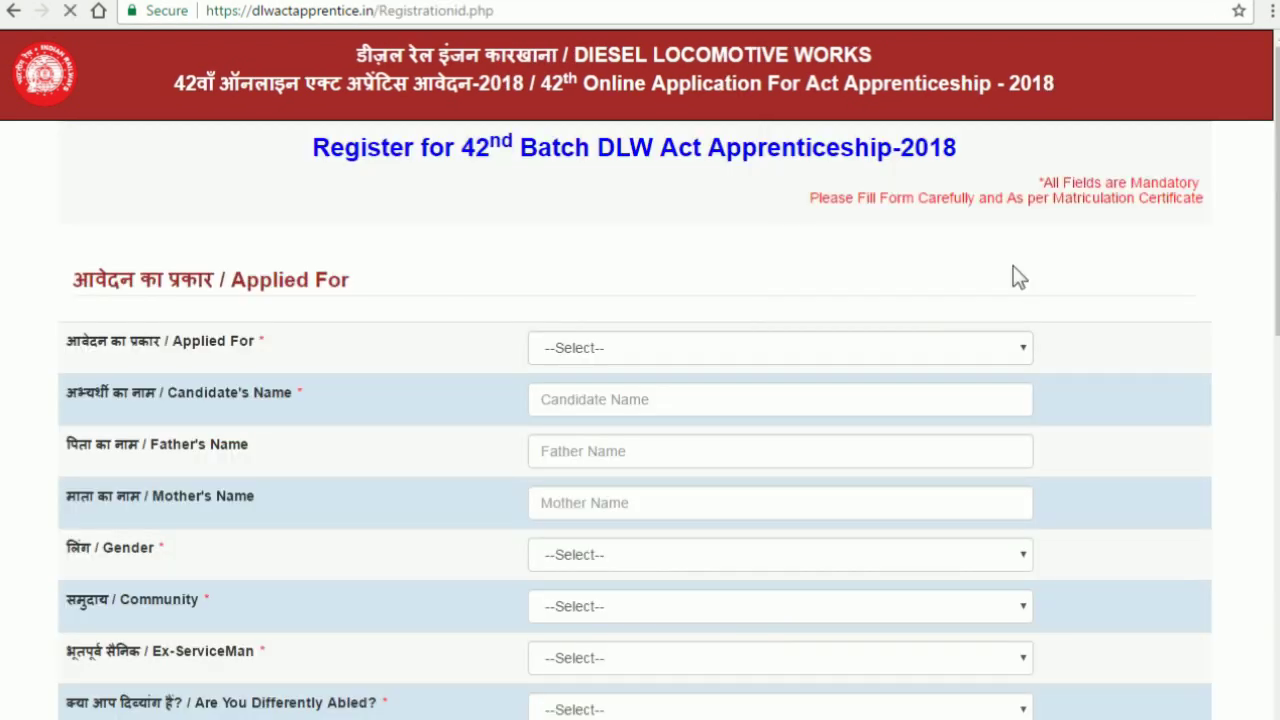
{"action": "left_click", "coordinate": [776, 347]}
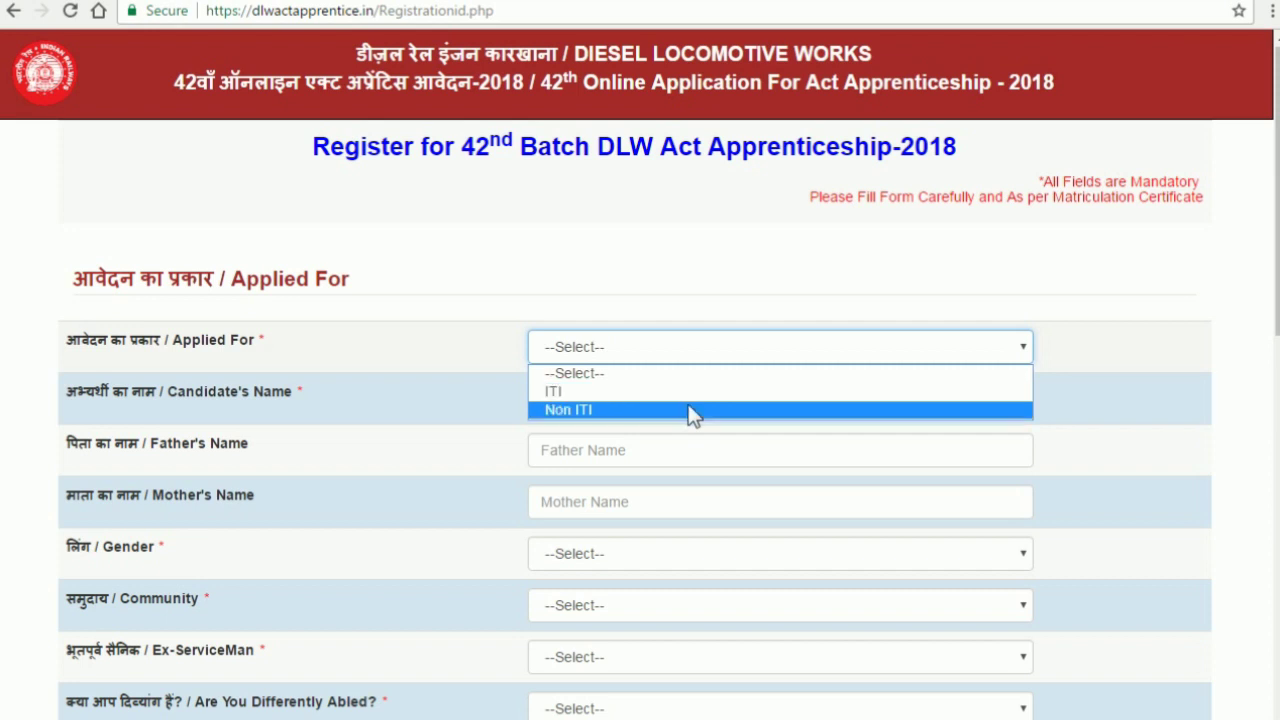
{"action": "left_click", "coordinate": [677, 391]}
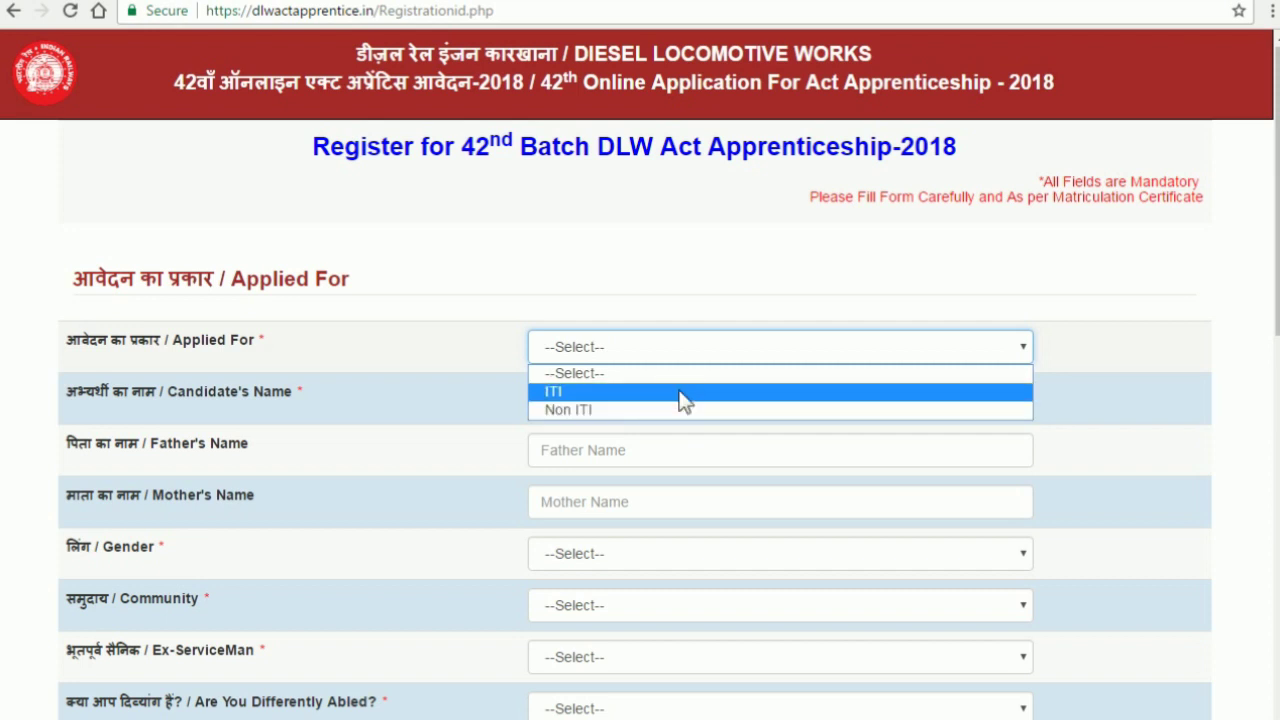
{"action": "left_click", "coordinate": [684, 417]}
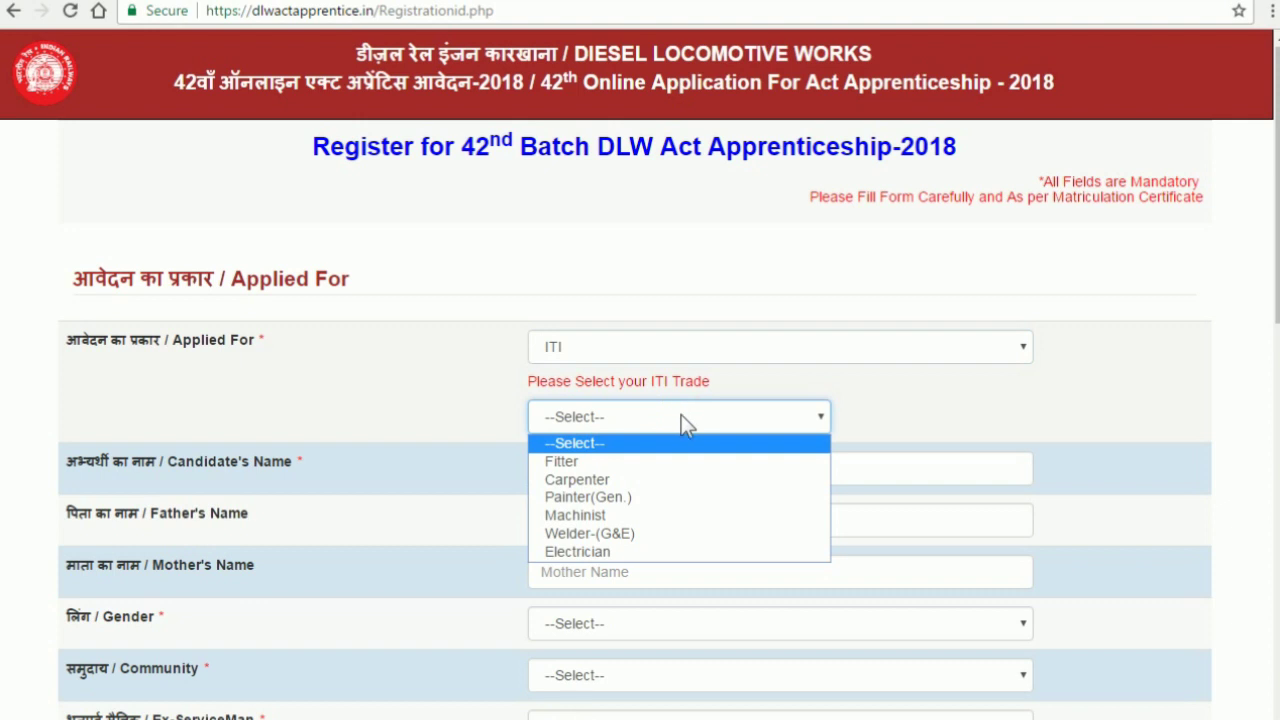
{"action": "left_click", "coordinate": [638, 466]}
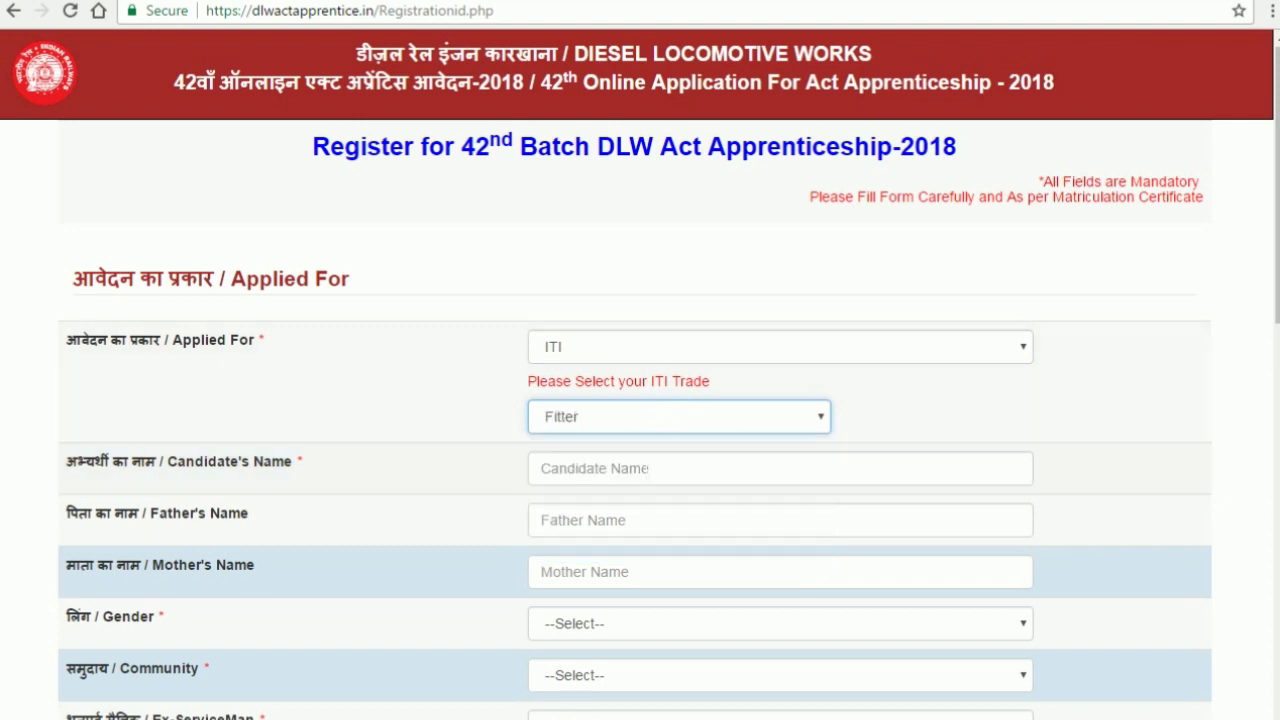
- Review the options offered for Gender and Community without choosing any
{"action": "scroll", "coordinate": [640, 400], "scroll_direction": "down", "scroll_amount": 1}
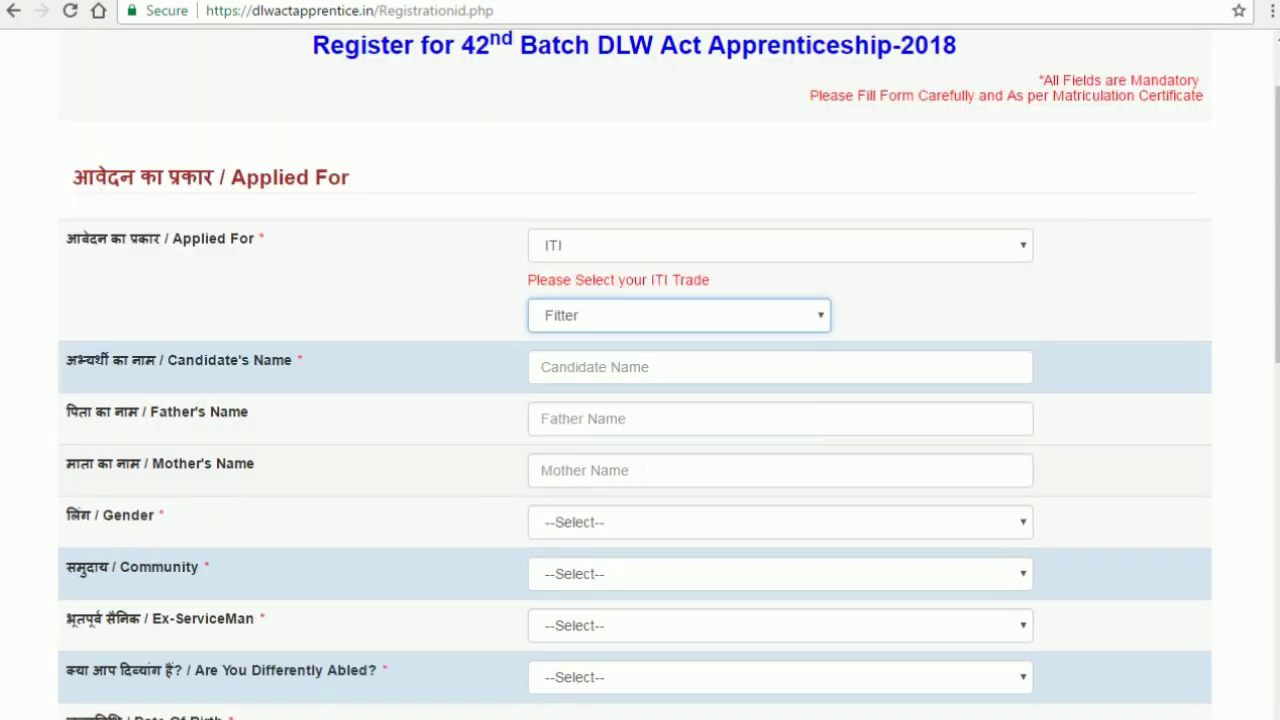
{"action": "left_click", "coordinate": [601, 536]}
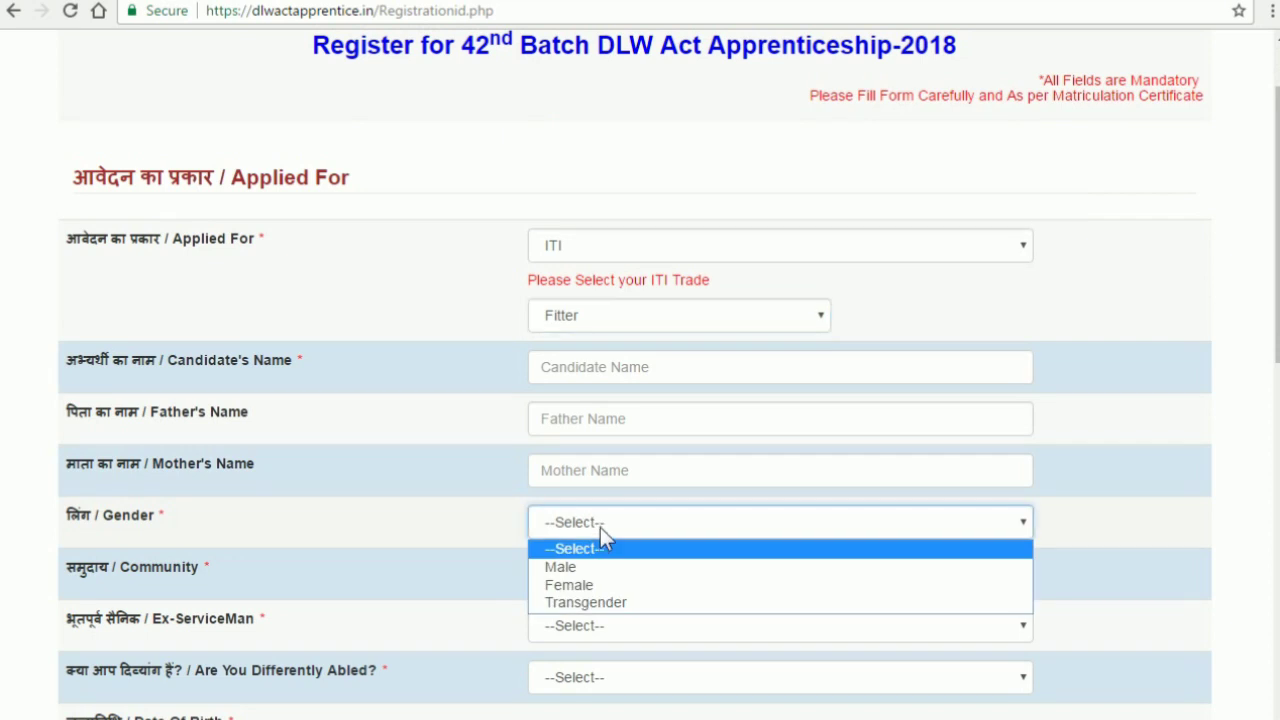
{"action": "left_click", "coordinate": [600, 527]}
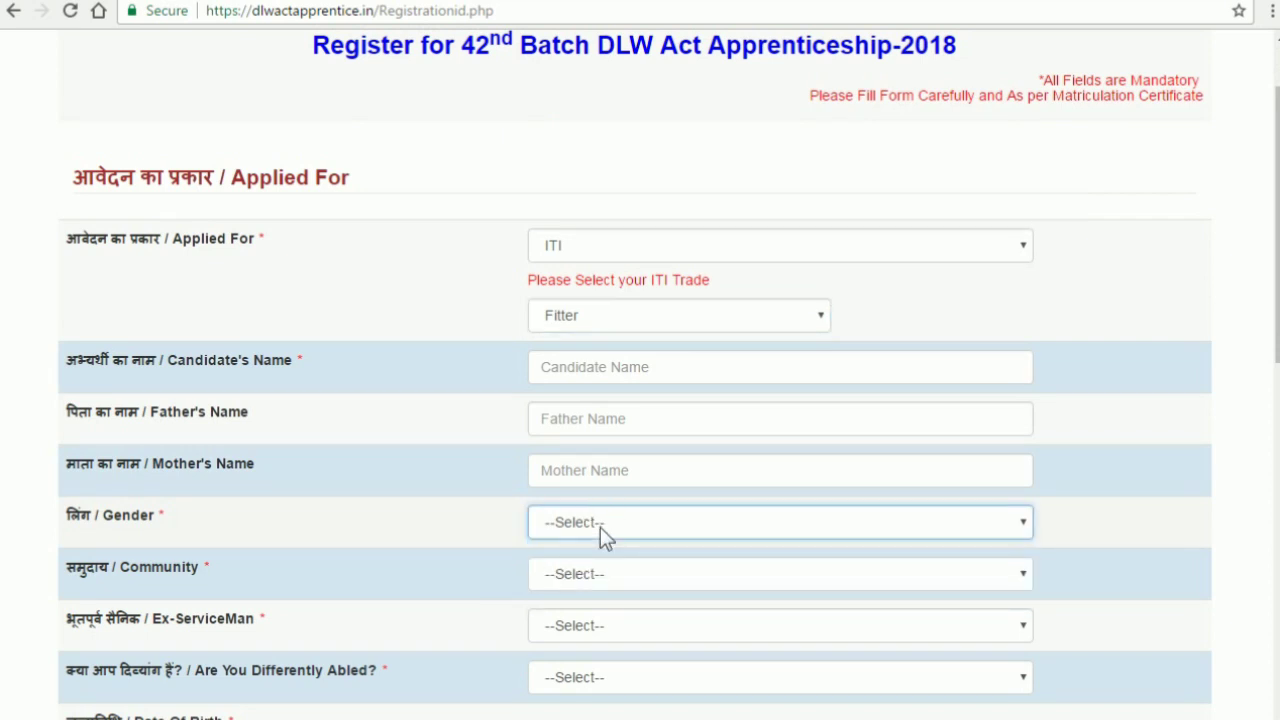
{"action": "scroll", "coordinate": [600, 527], "scroll_direction": "down", "scroll_amount": 2}
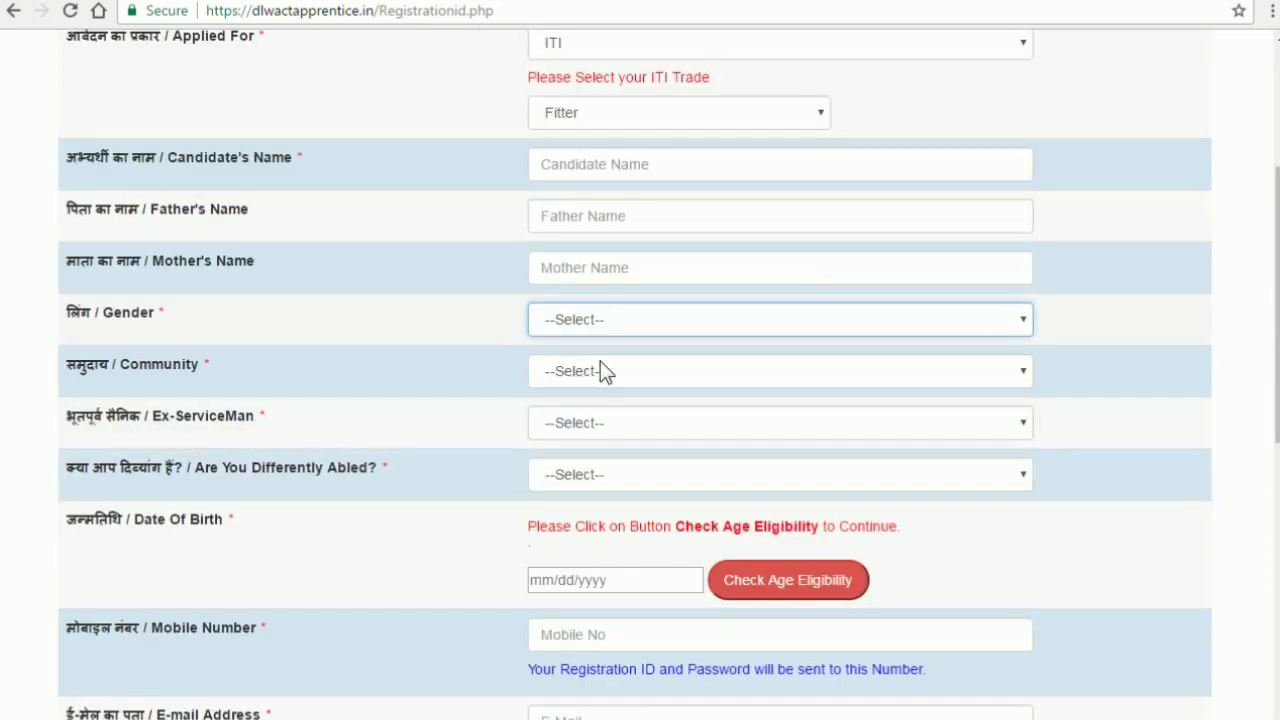
{"action": "left_click", "coordinate": [656, 372]}
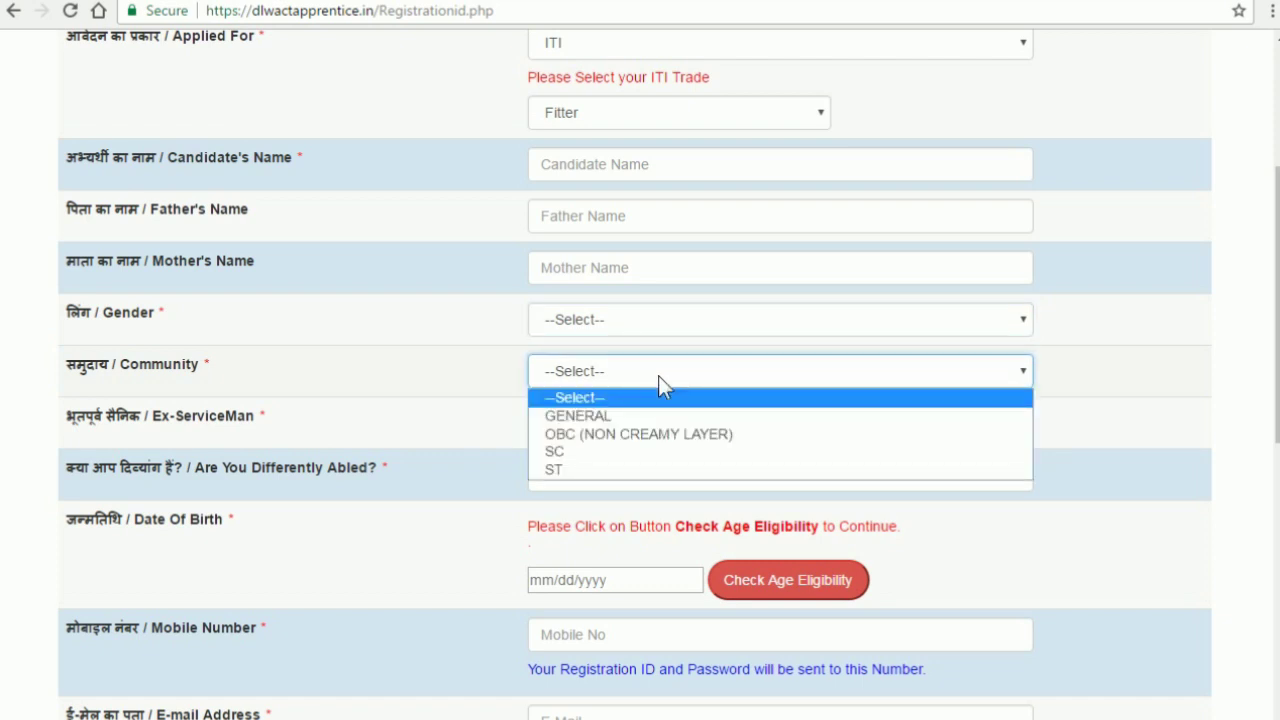
{"action": "left_click", "coordinate": [658, 376]}
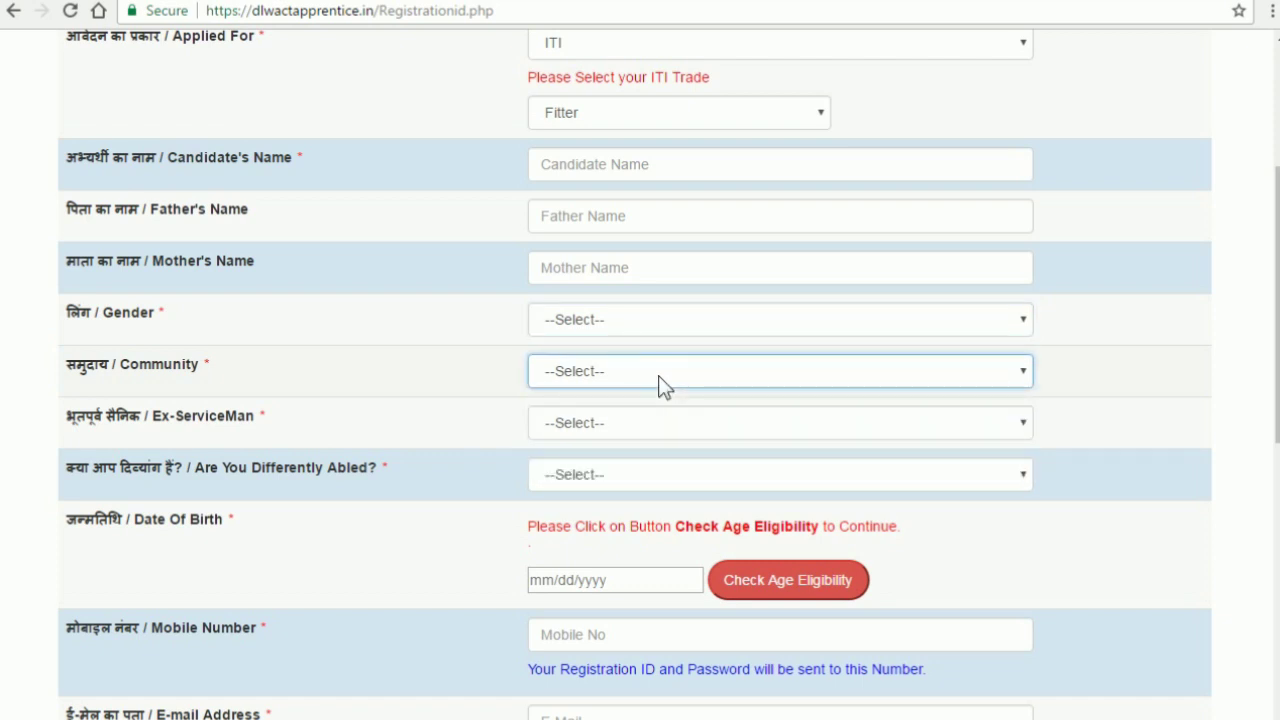
- Set Ex-ServiceMan to No and review the Differently Abled options without choosing one
{"action": "left_click", "coordinate": [630, 424]}
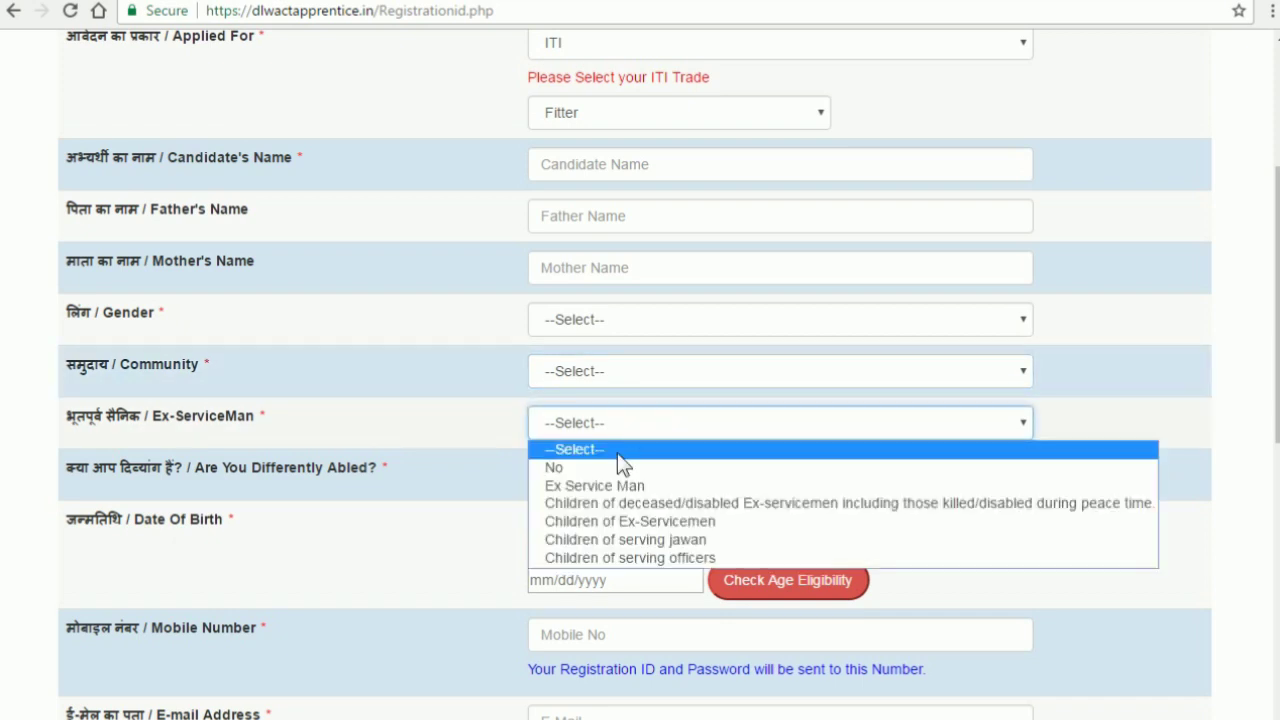
{"action": "left_click", "coordinate": [603, 468]}
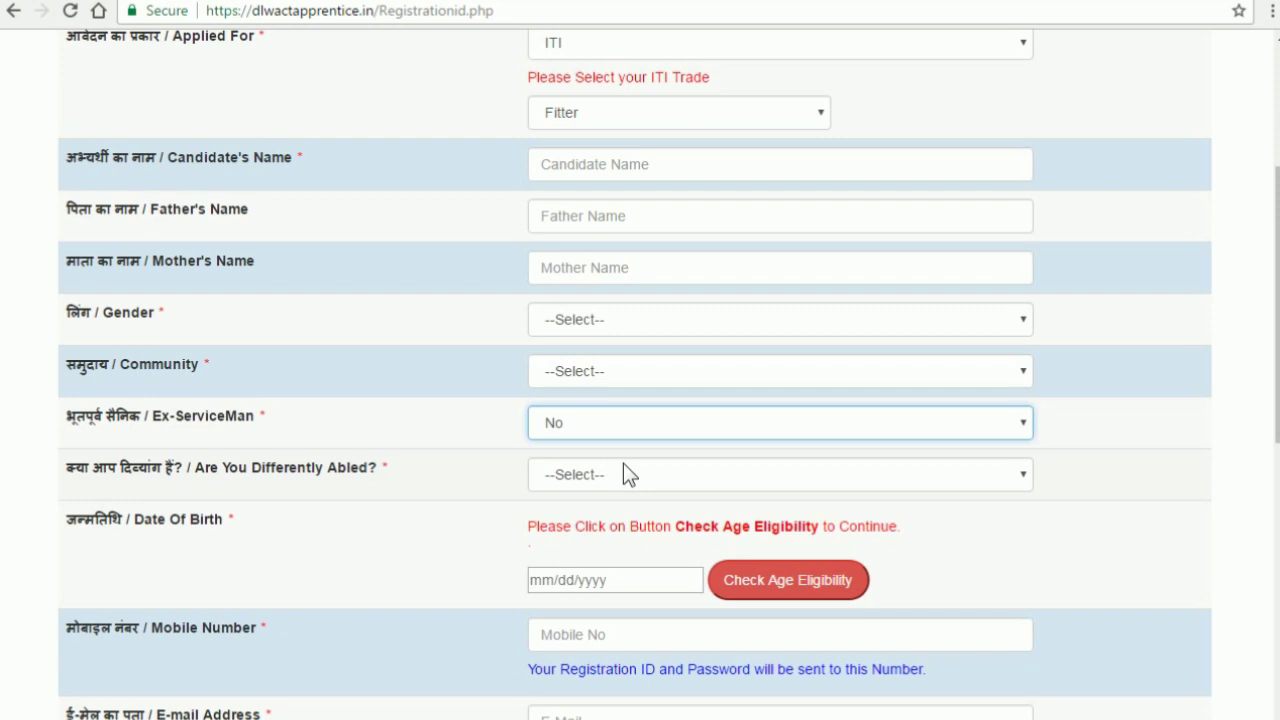
{"action": "scroll", "coordinate": [623, 465], "scroll_direction": "down", "scroll_amount": 1}
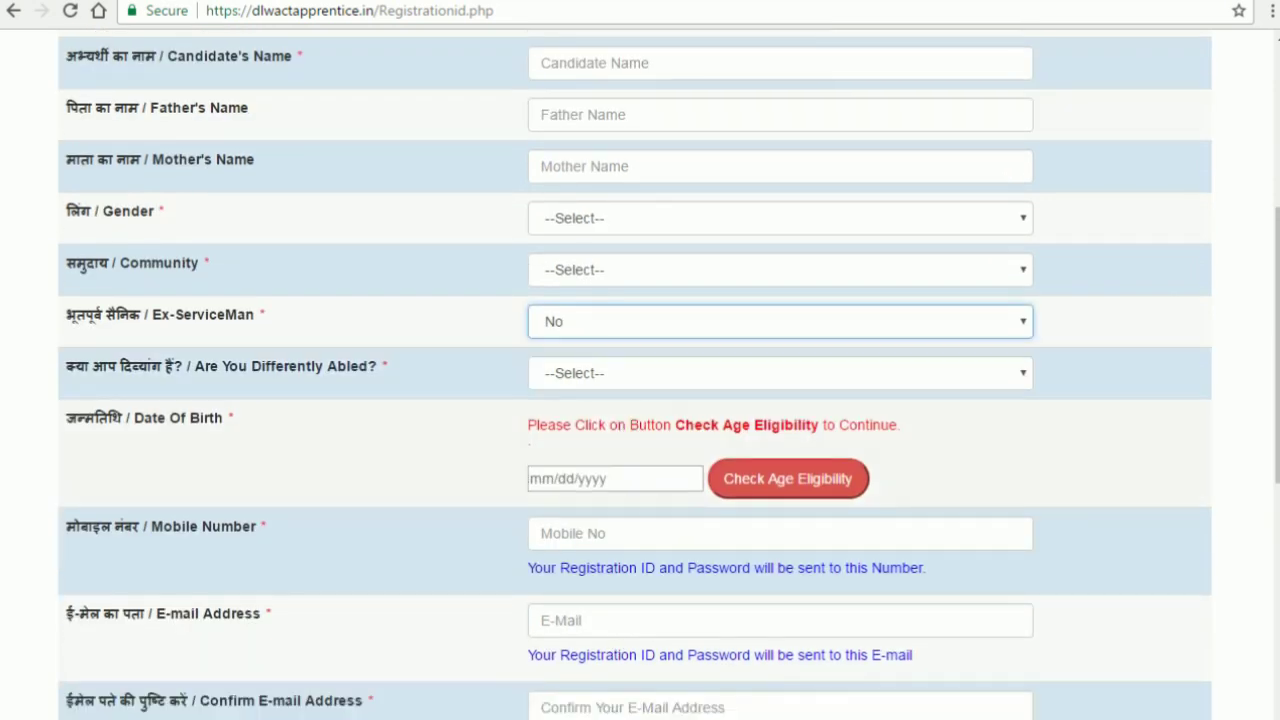
{"action": "left_click", "coordinate": [633, 384]}
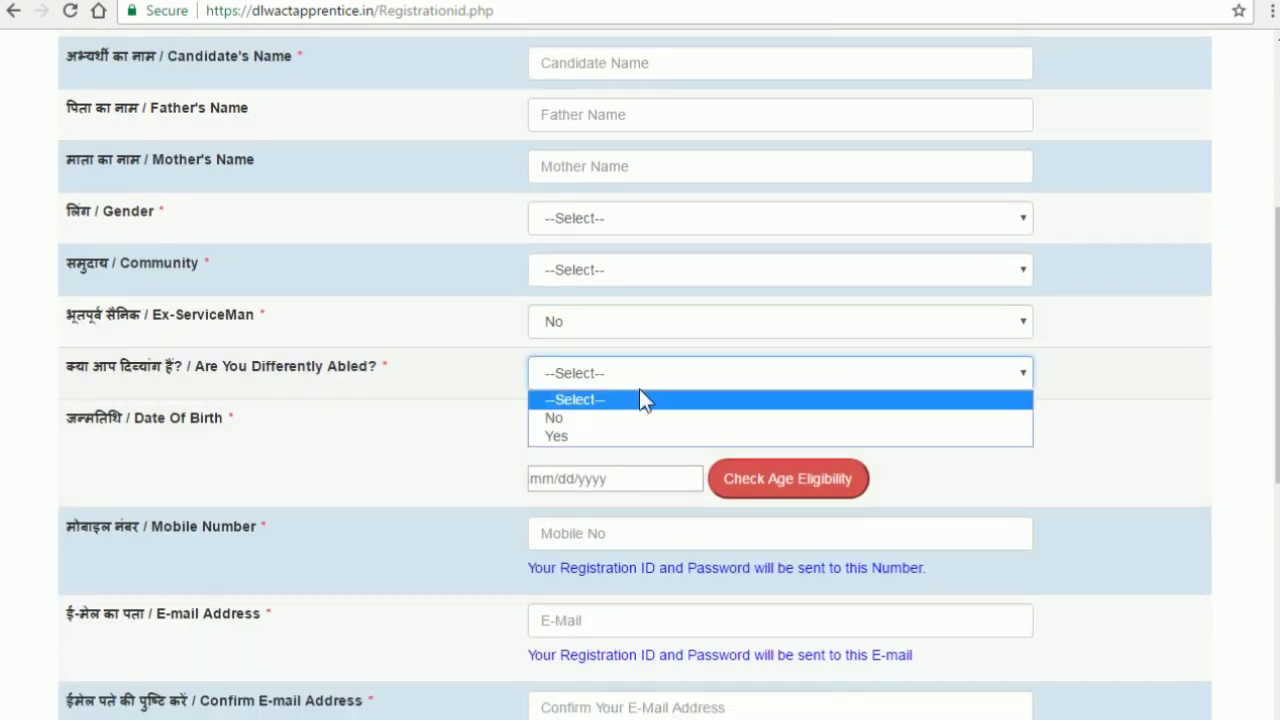
{"action": "left_click", "coordinate": [634, 383]}
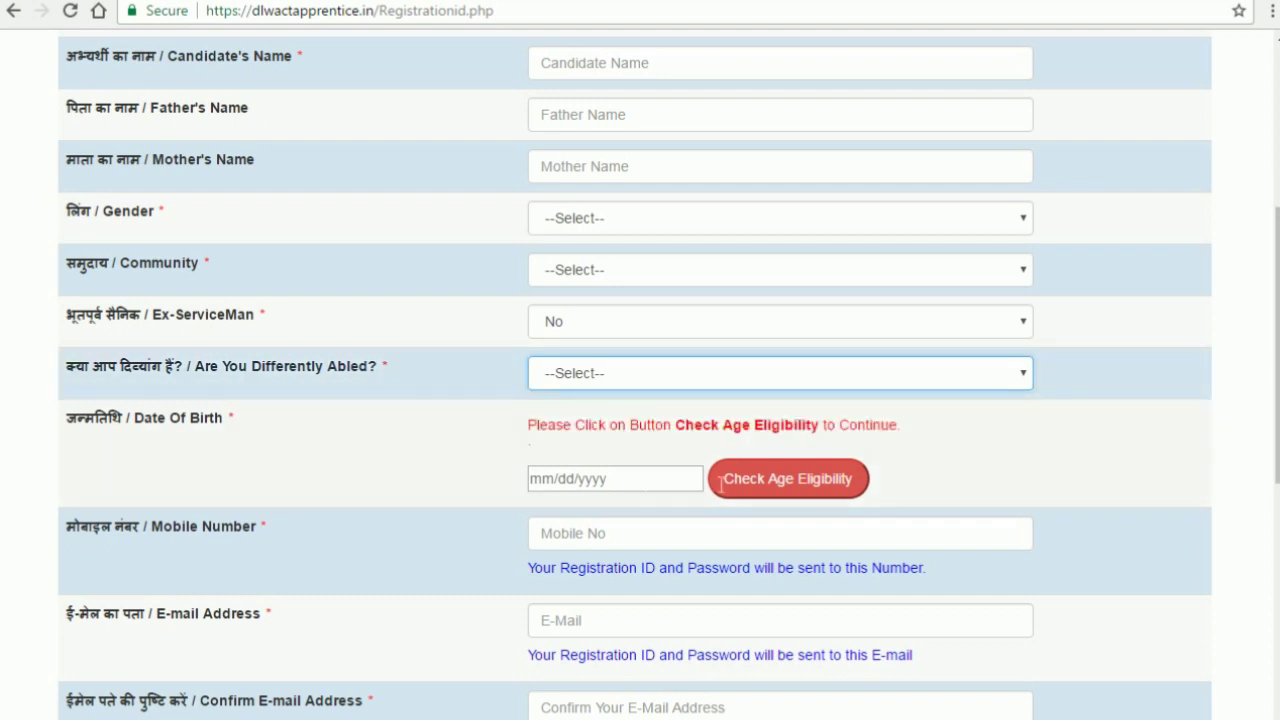
- Set the 10th board to Uttarakhand Board of School Education and the year of passing to 2007, leaving the cursor in Enrollment No
{"action": "scroll", "coordinate": [722, 441], "scroll_direction": "down", "scroll_amount": 1}
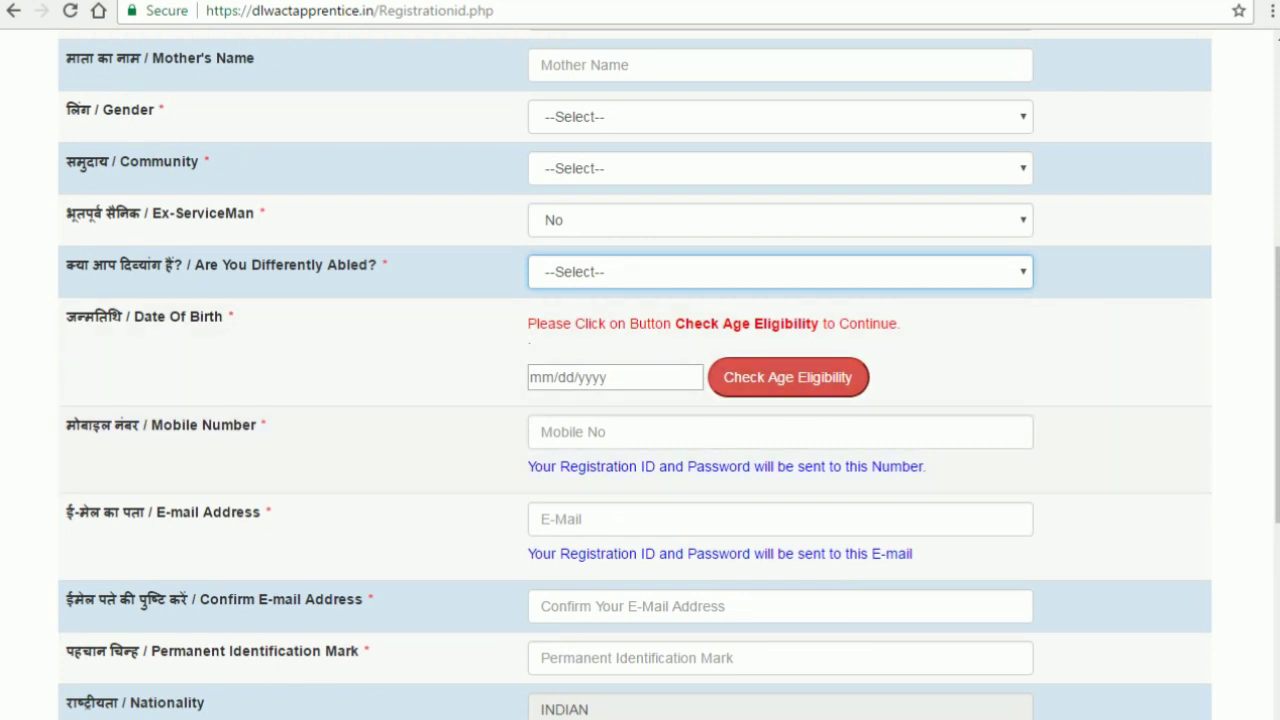
{"action": "scroll", "coordinate": [609, 437], "scroll_direction": "down", "scroll_amount": 2}
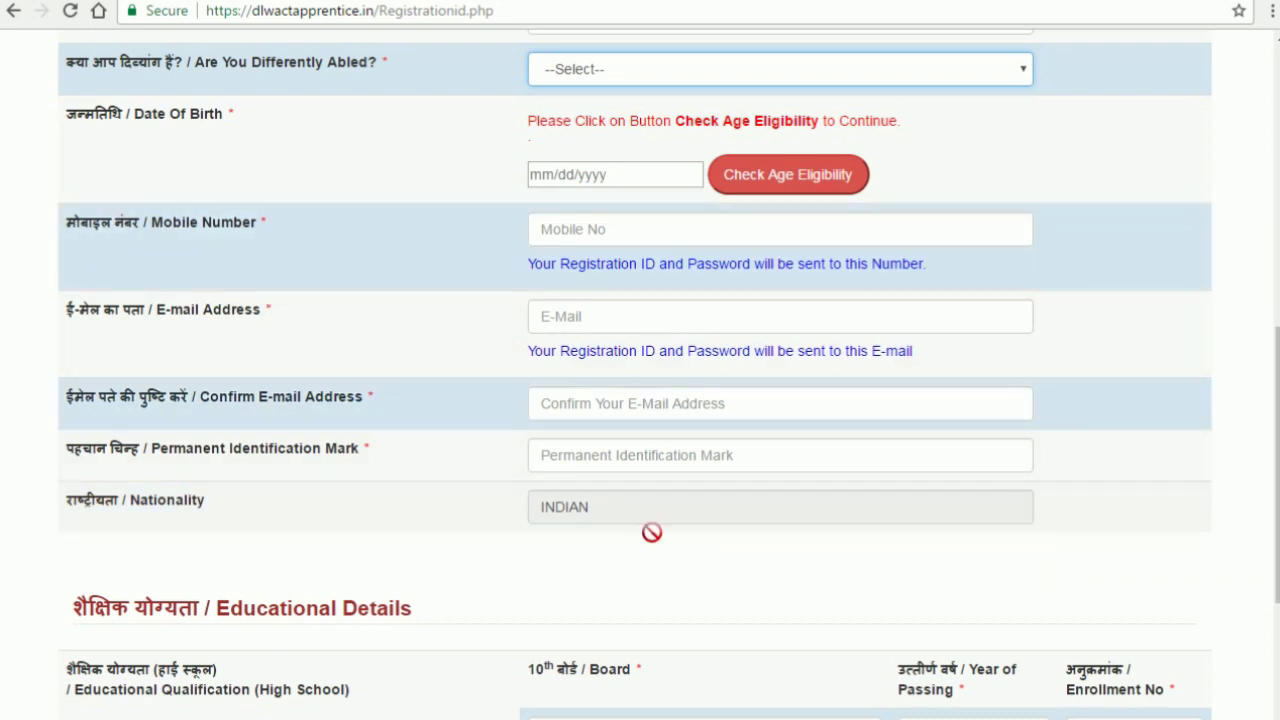
{"action": "scroll", "coordinate": [651, 532], "scroll_direction": "down", "scroll_amount": 1}
{"action": "scroll", "coordinate": [645, 535], "scroll_direction": "down", "scroll_amount": 2}
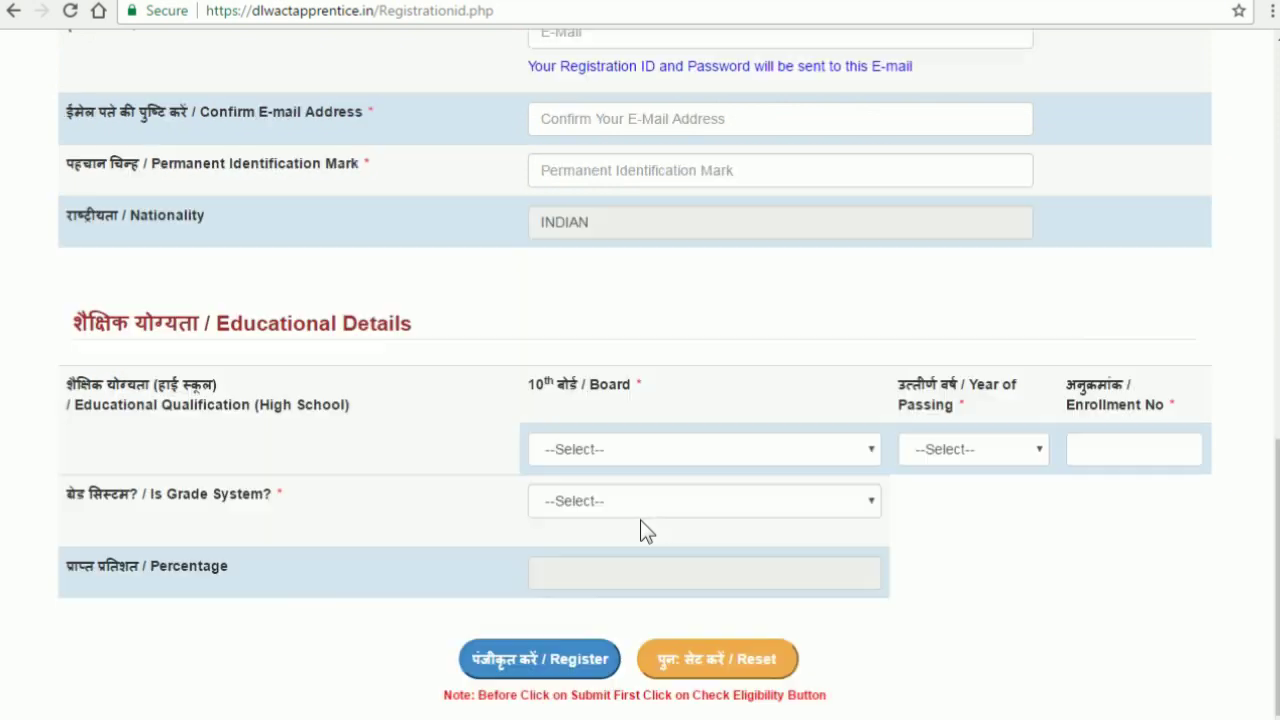
{"action": "left_click", "coordinate": [639, 454]}
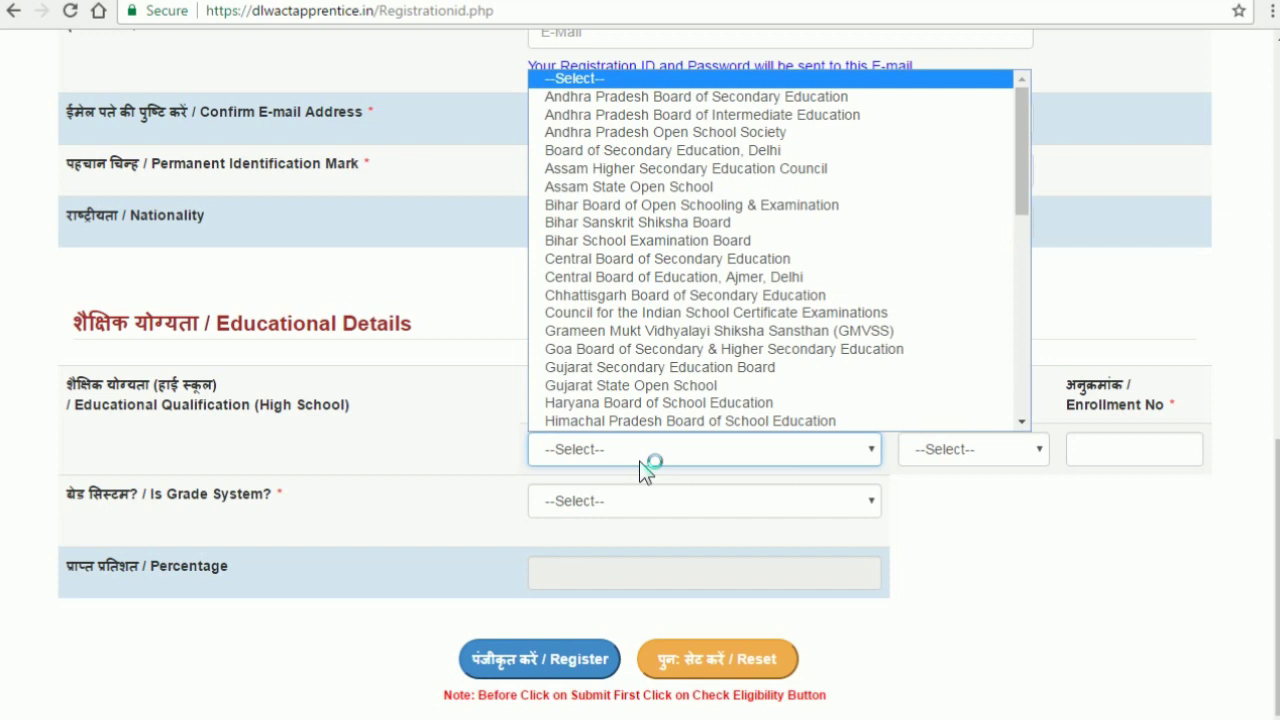
{"action": "key", "text": "u"}
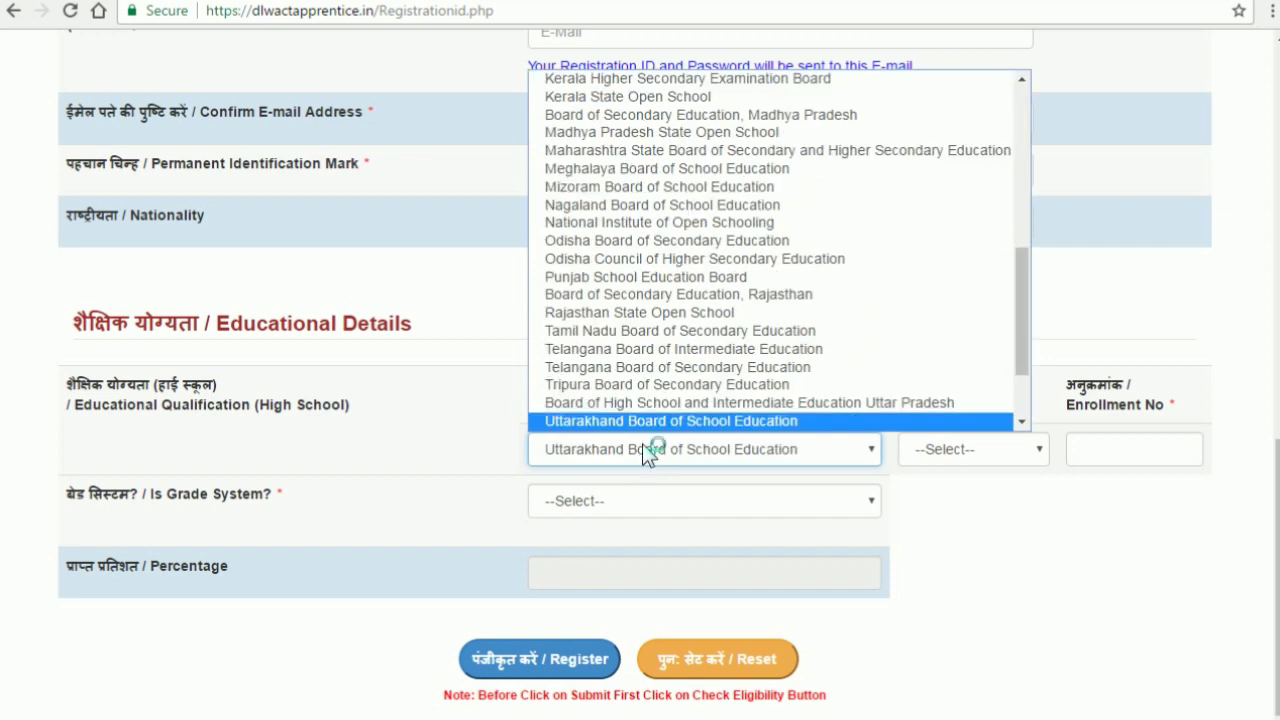
{"action": "left_click", "coordinate": [644, 422]}
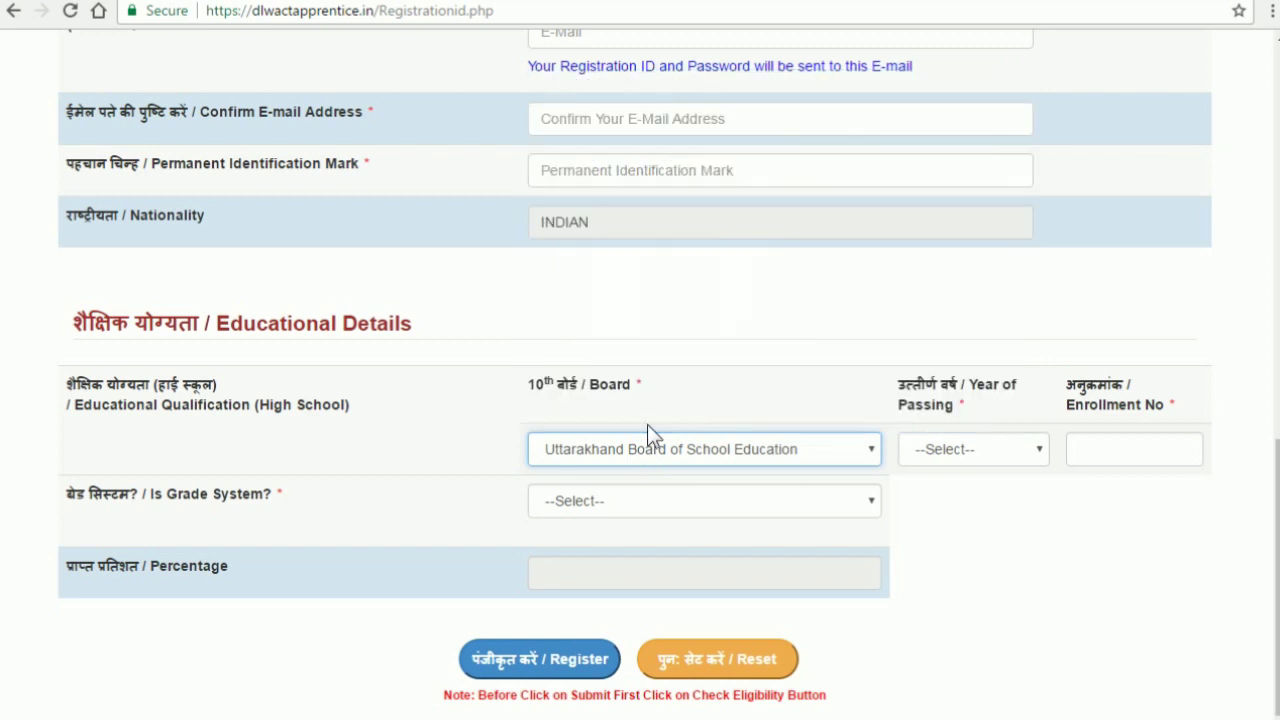
{"action": "left_click", "coordinate": [951, 447]}
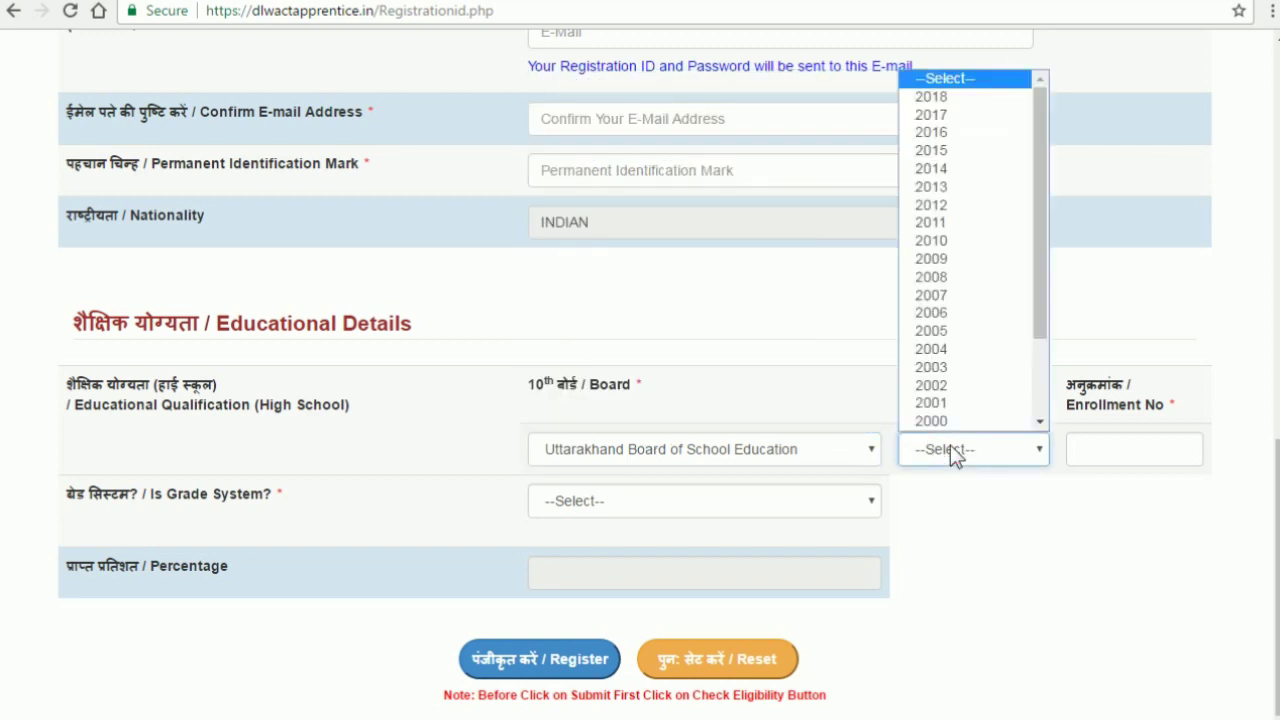
{"action": "left_click", "coordinate": [950, 290]}
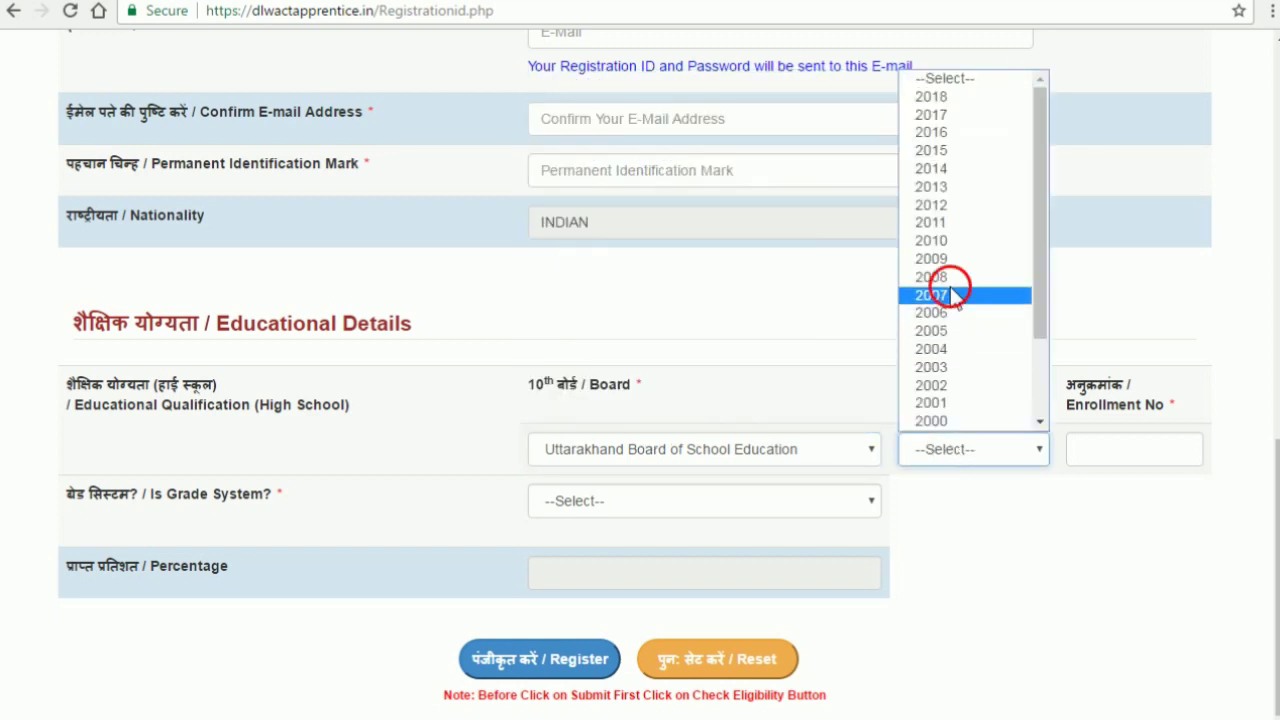
{"action": "left_click", "coordinate": [1152, 462]}
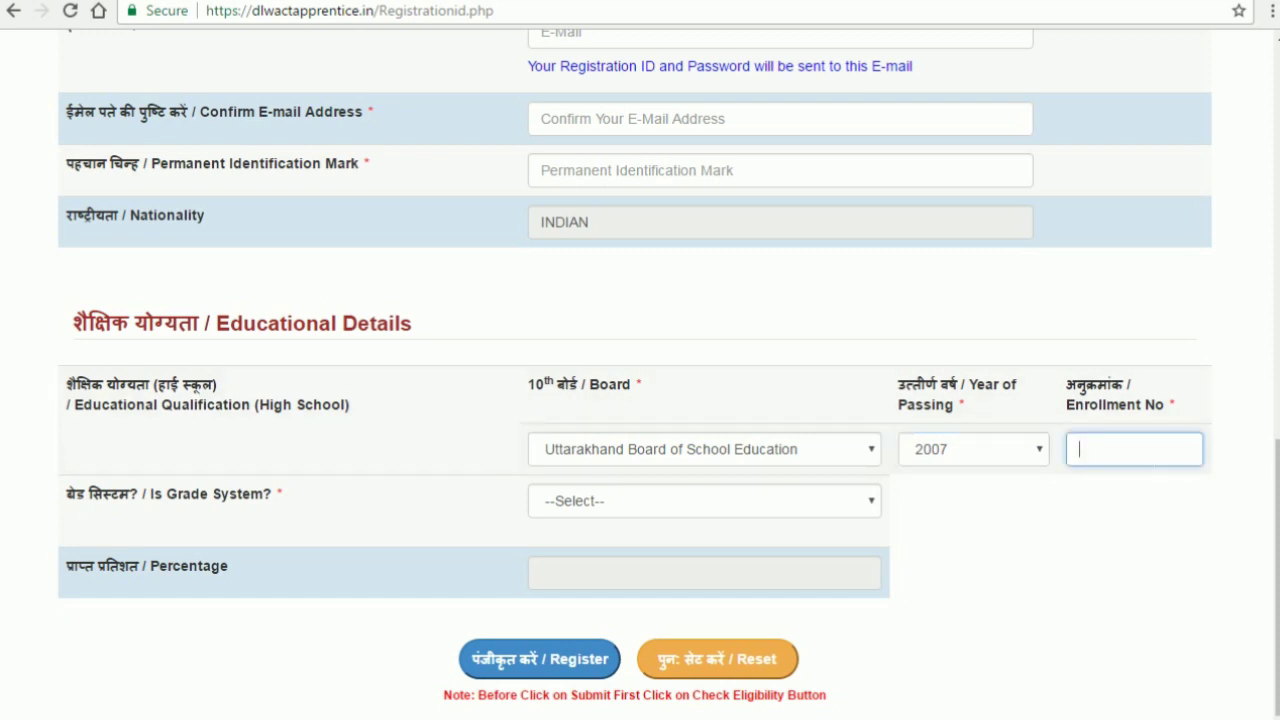
{"action": "left_click", "coordinate": [1153, 462]}
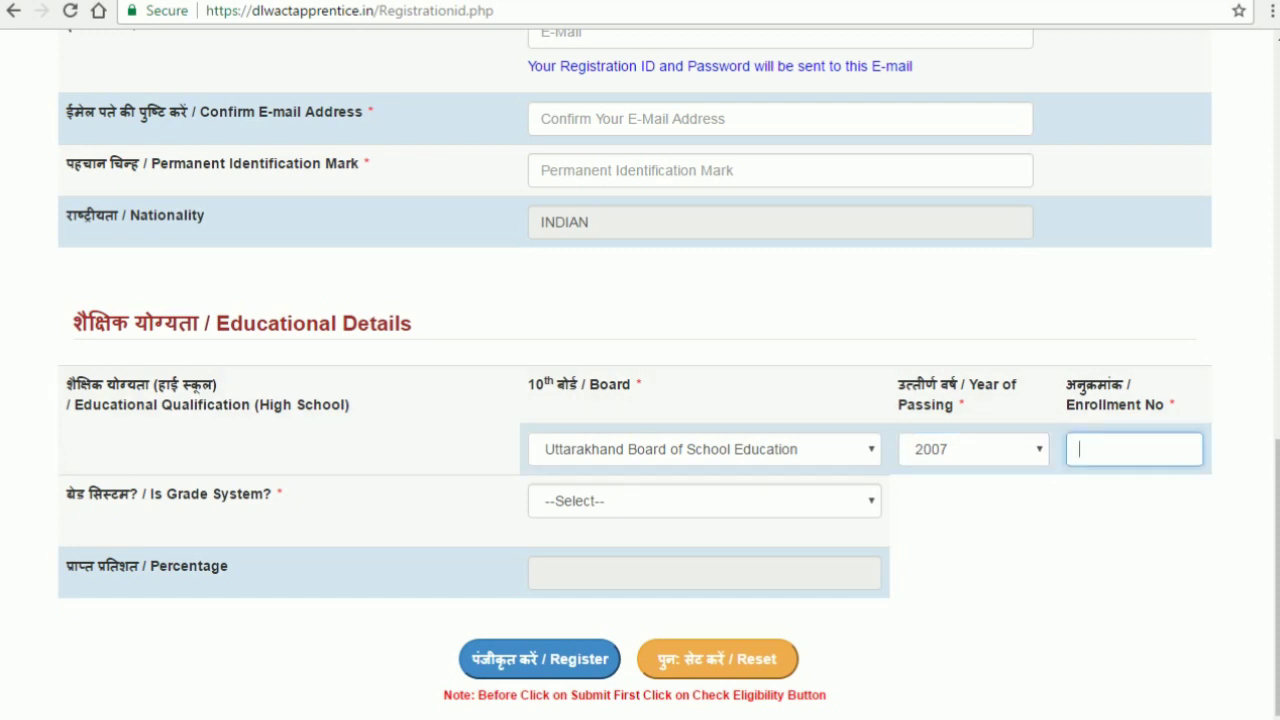
- Set Is Grade System to NO for the high school qualification, dismissing the total marks alert
{"action": "left_click", "coordinate": [643, 503]}
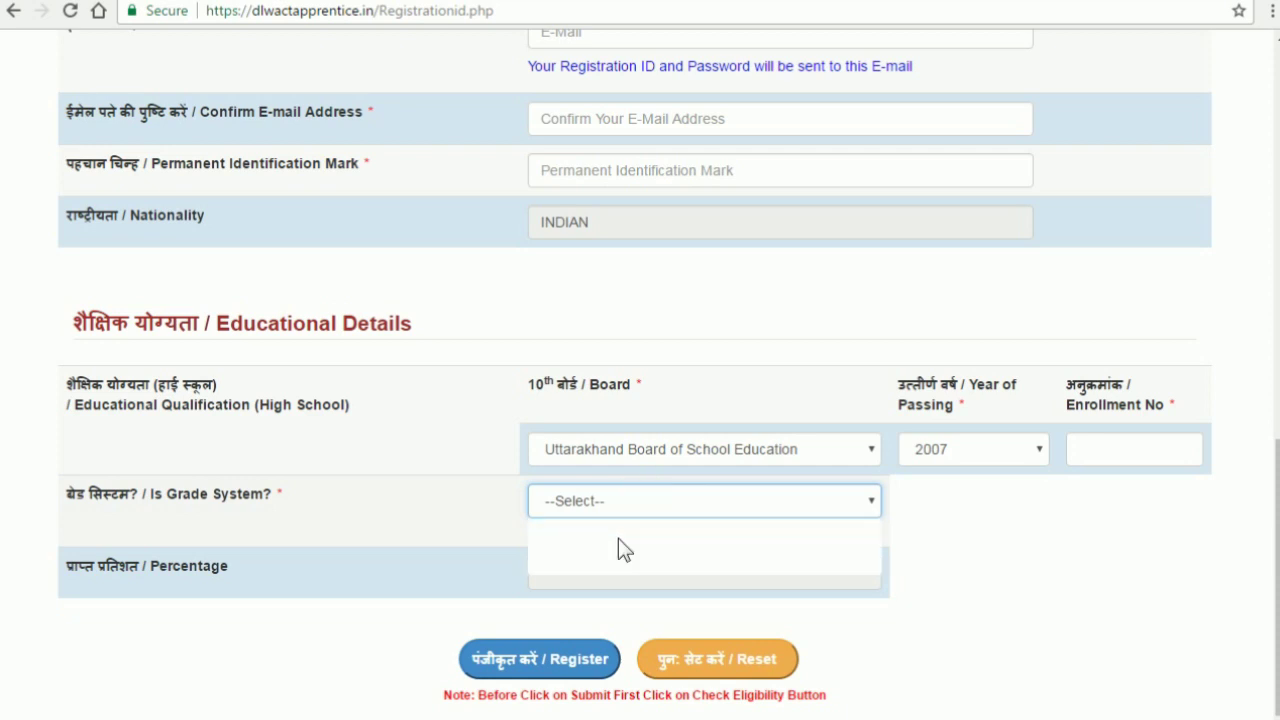
{"action": "left_click", "coordinate": [580, 577]}
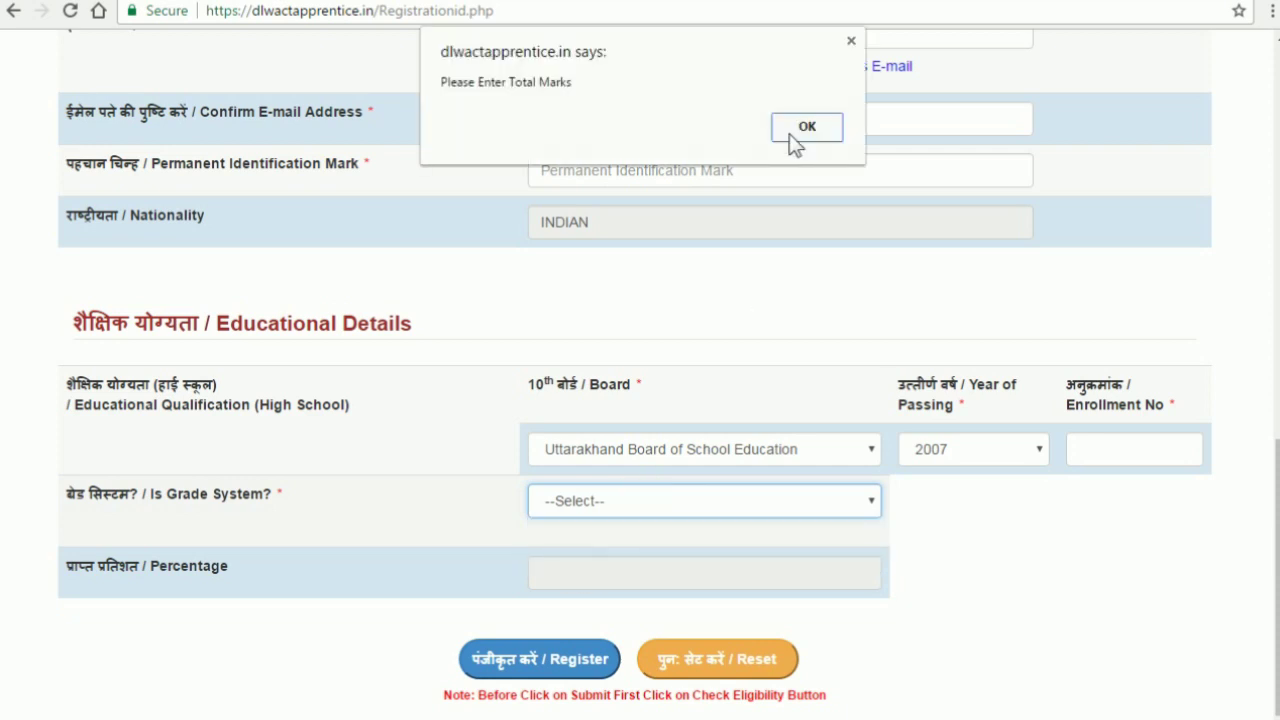
{"action": "left_click", "coordinate": [795, 143]}
{"action": "left_click", "coordinate": [626, 498]}
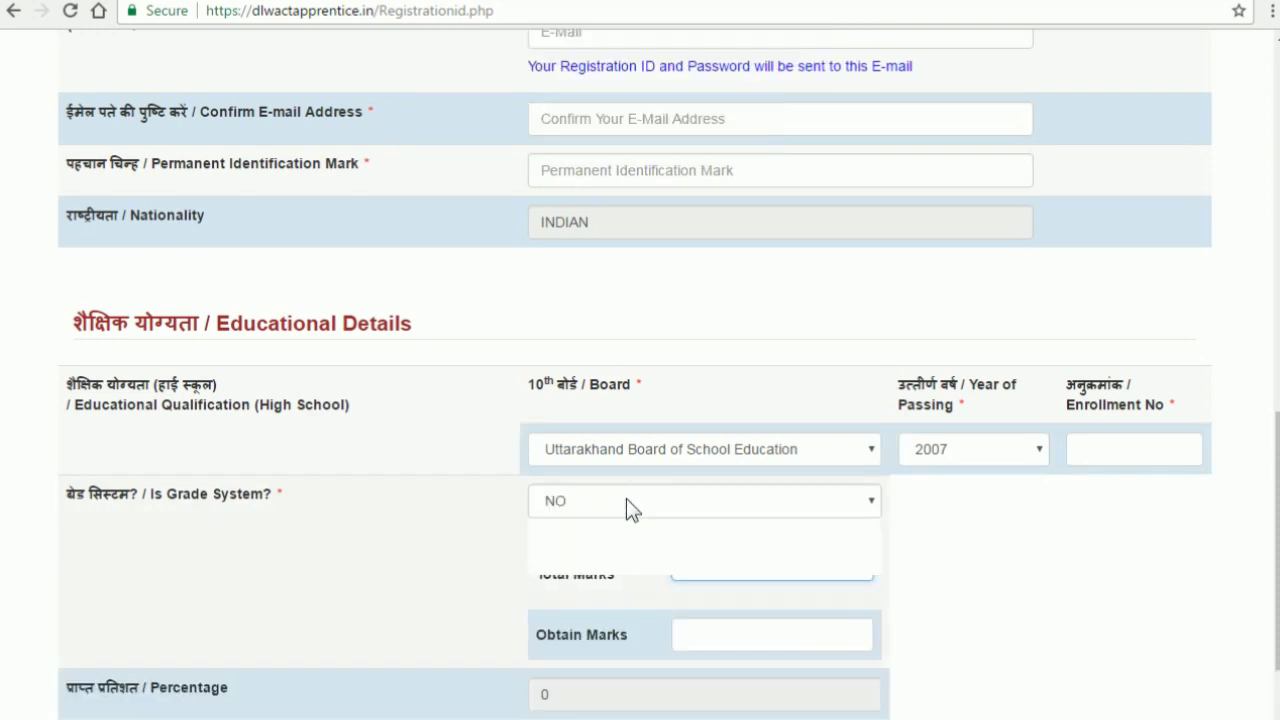
{"action": "left_click", "coordinate": [543, 409]}
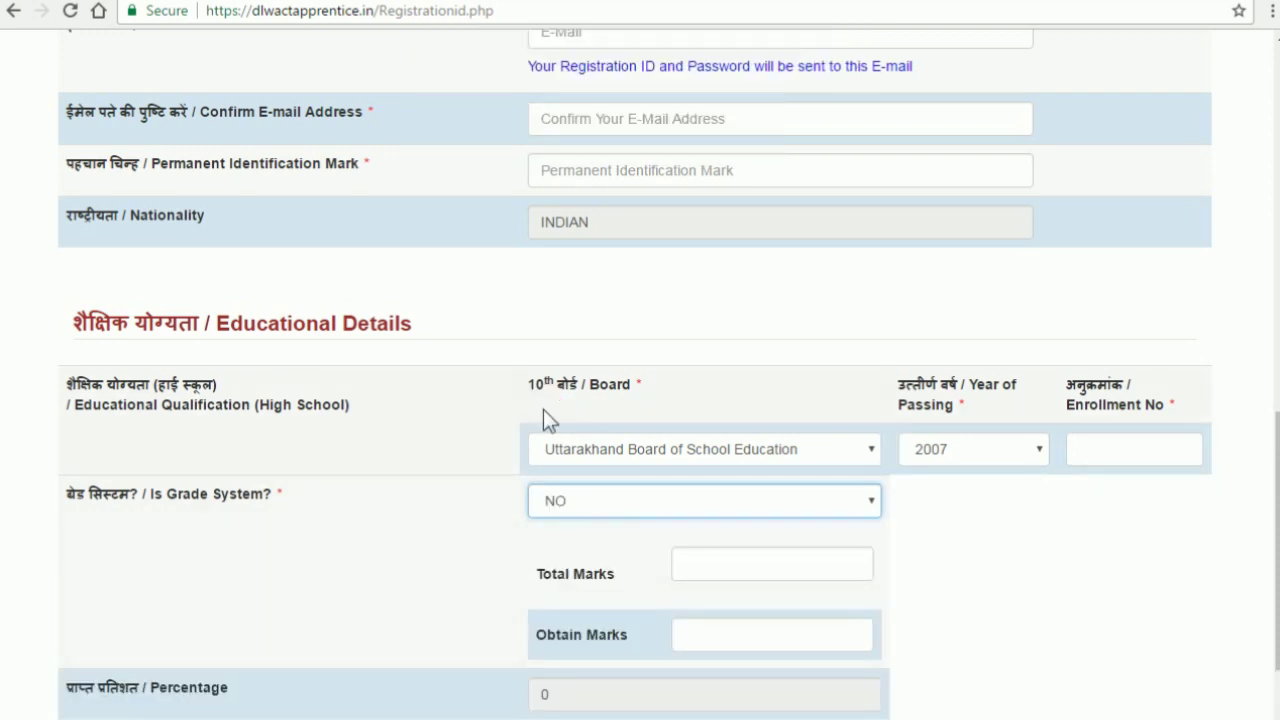
- Enter 600 as the total marks and 350 as the obtained marks so the percentage is calculated
{"action": "scroll", "coordinate": [699, 510], "scroll_direction": "down", "scroll_amount": 1}
{"action": "left_click", "coordinate": [725, 461]}
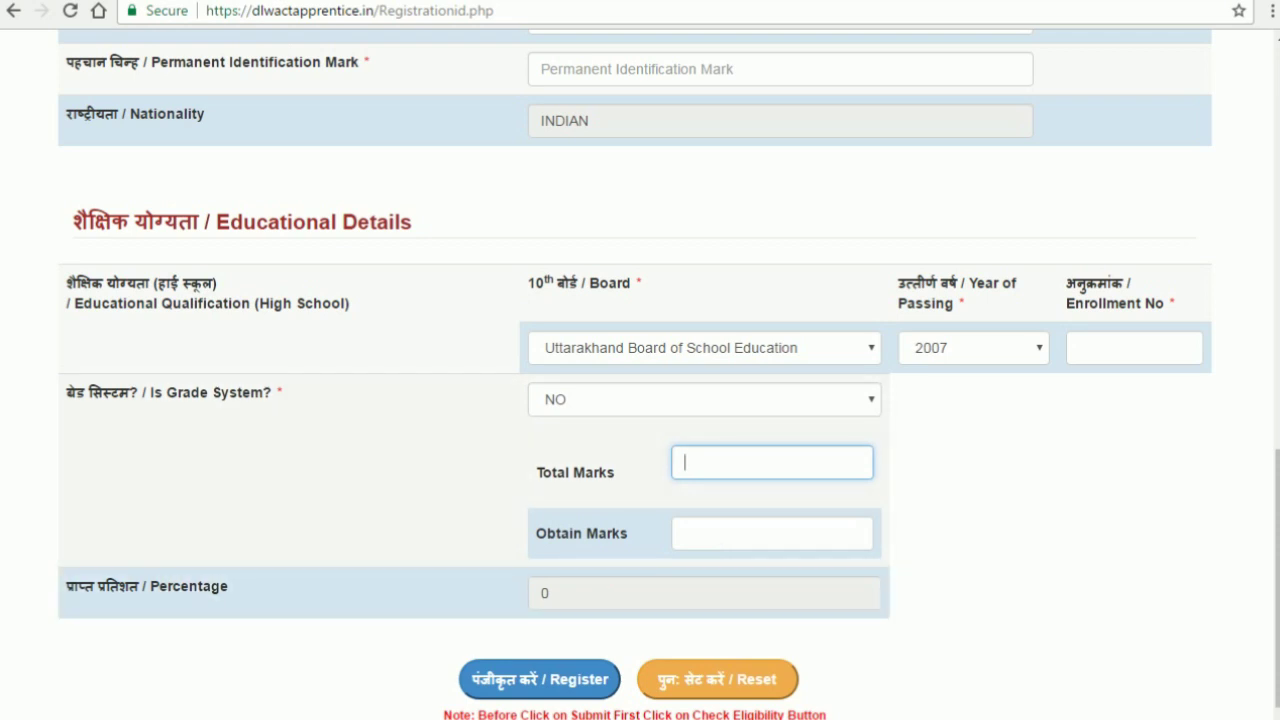
{"action": "type", "text": "600"}
{"action": "left_click", "coordinate": [684, 533]}
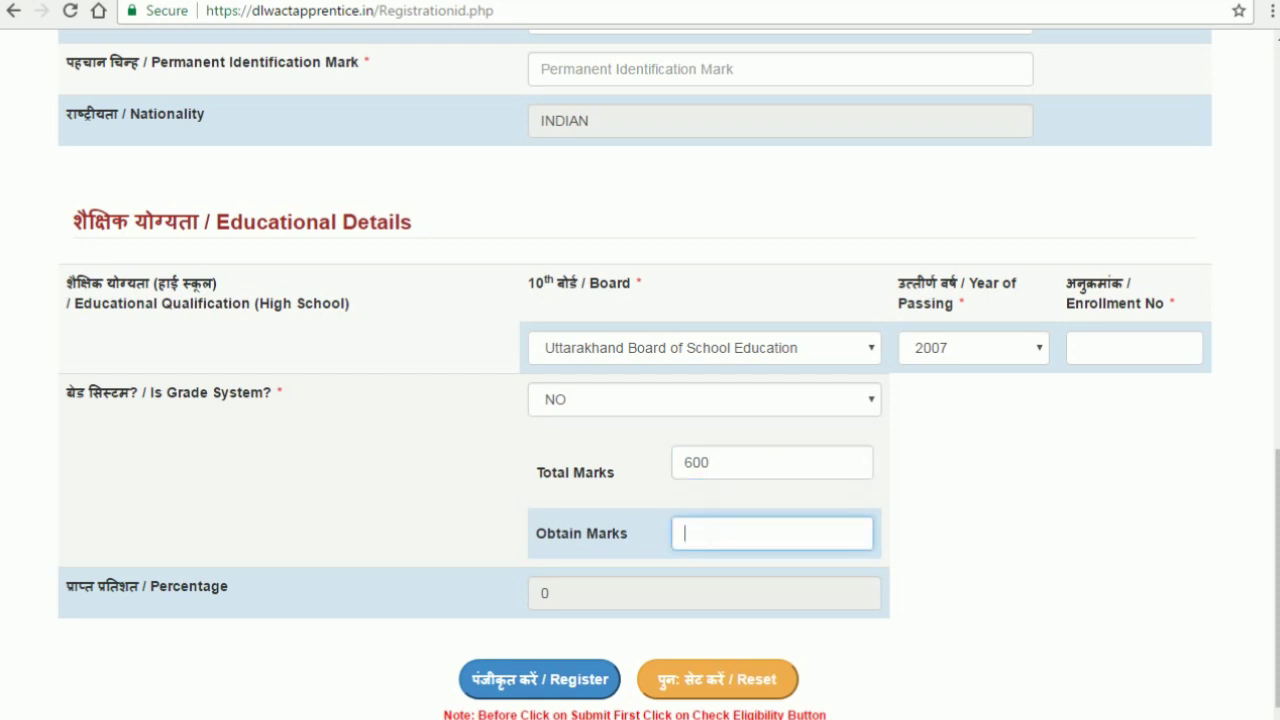
{"action": "type", "text": "350"}
{"action": "left_click", "coordinate": [731, 588]}
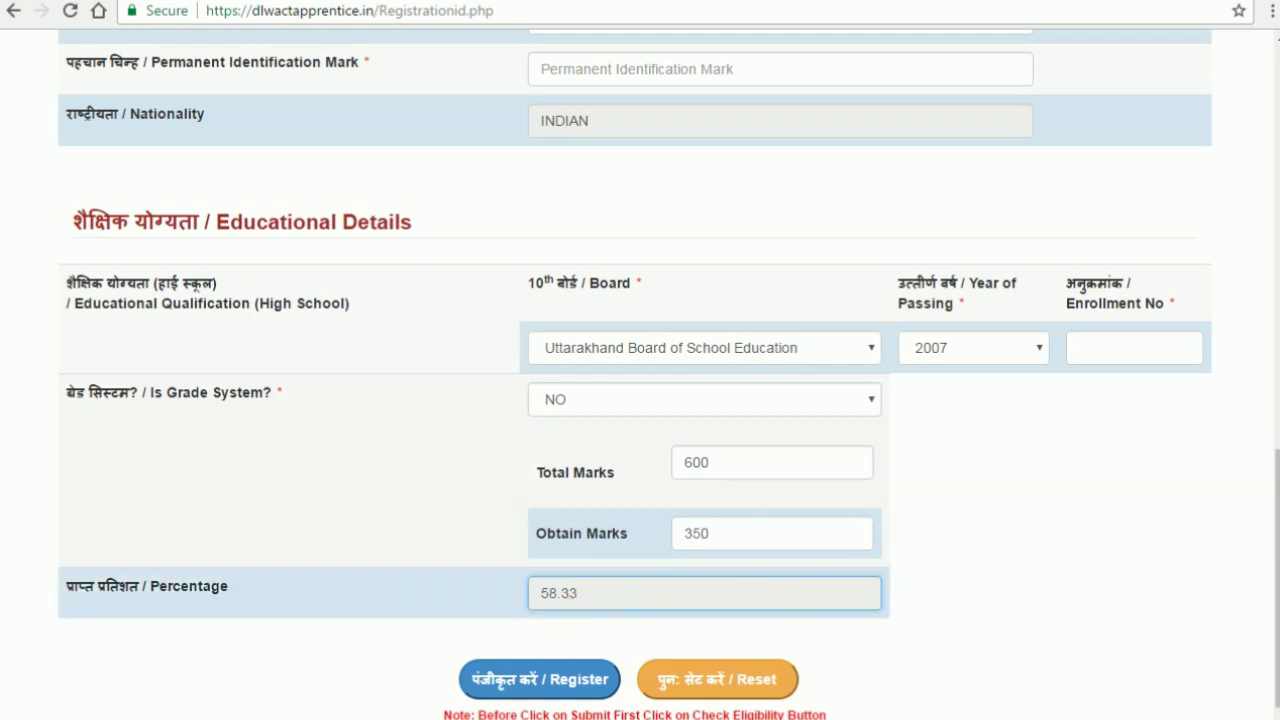
- Change Is Grade System to YES and place the cursor in the CGPA field
{"action": "left_click", "coordinate": [837, 400]}
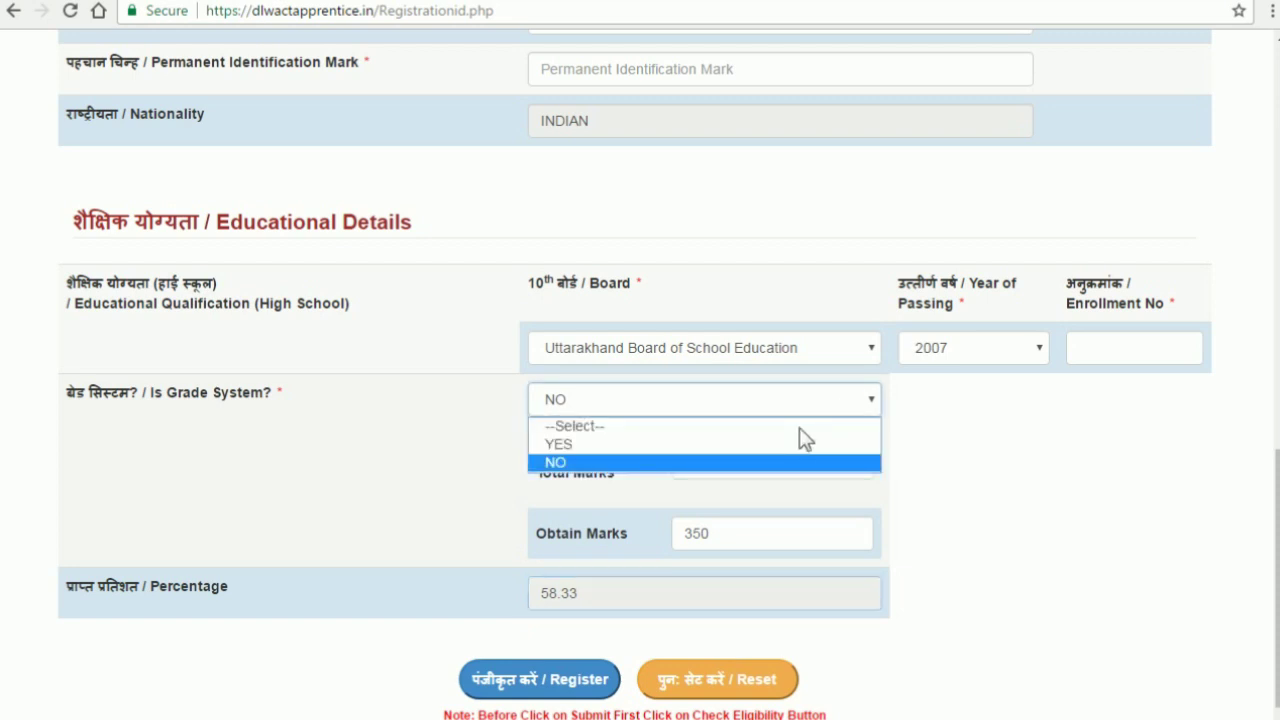
{"action": "left_click", "coordinate": [715, 452]}
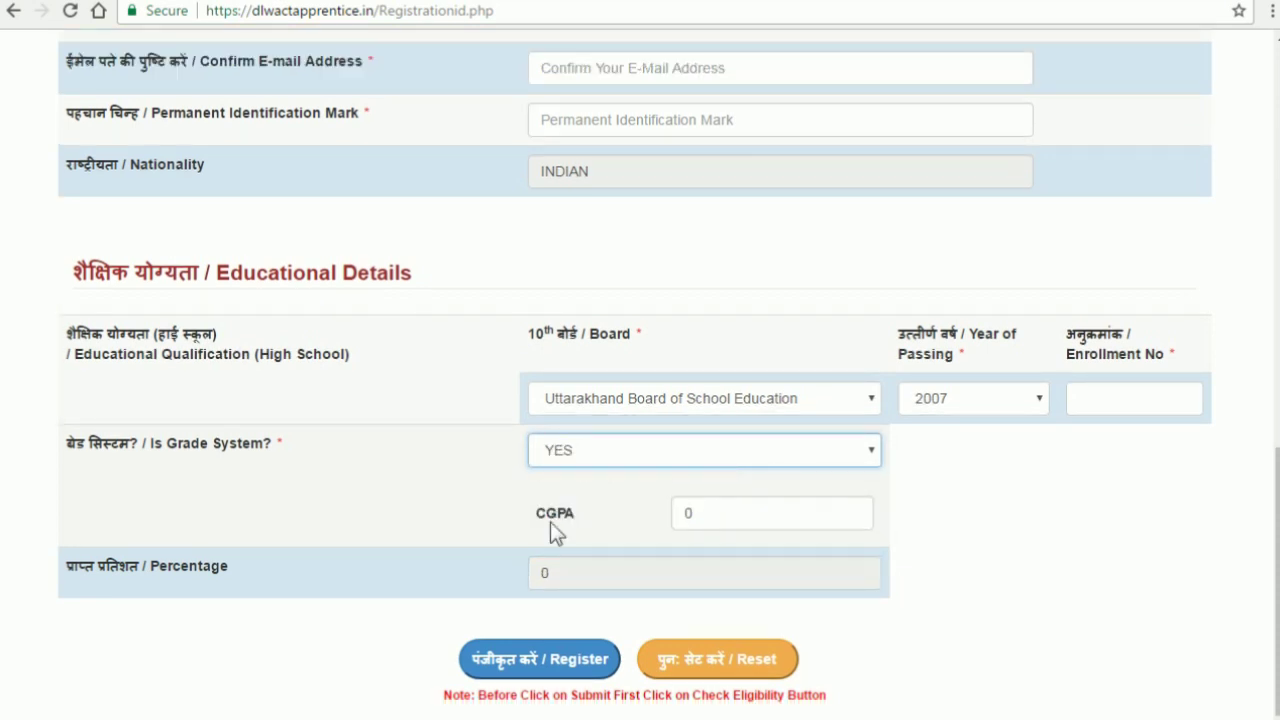
{"action": "left_click", "coordinate": [700, 513]}
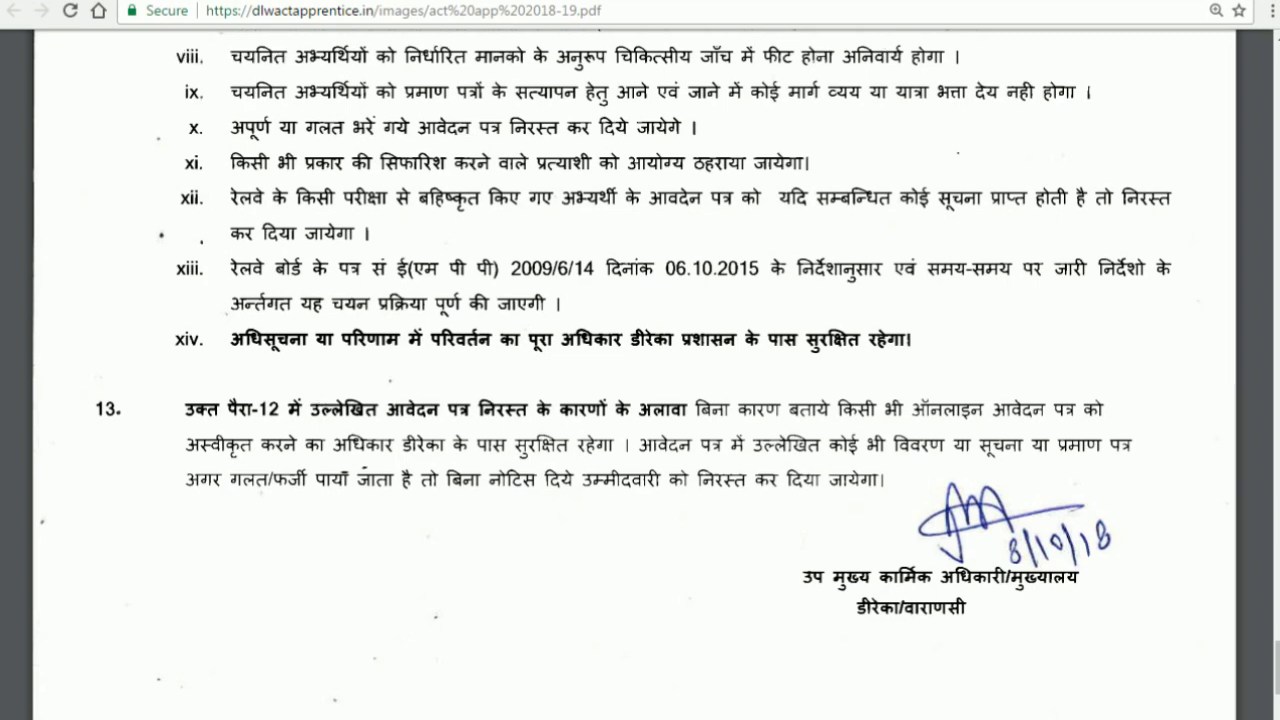
- Review the certificate upload instructions and ITI vacancy table in the notification PDF, and switch to the info Trade YouTube channel page
{"action": "scroll", "coordinate": [640, 400], "scroll_direction": "down", "scroll_amount": 2}
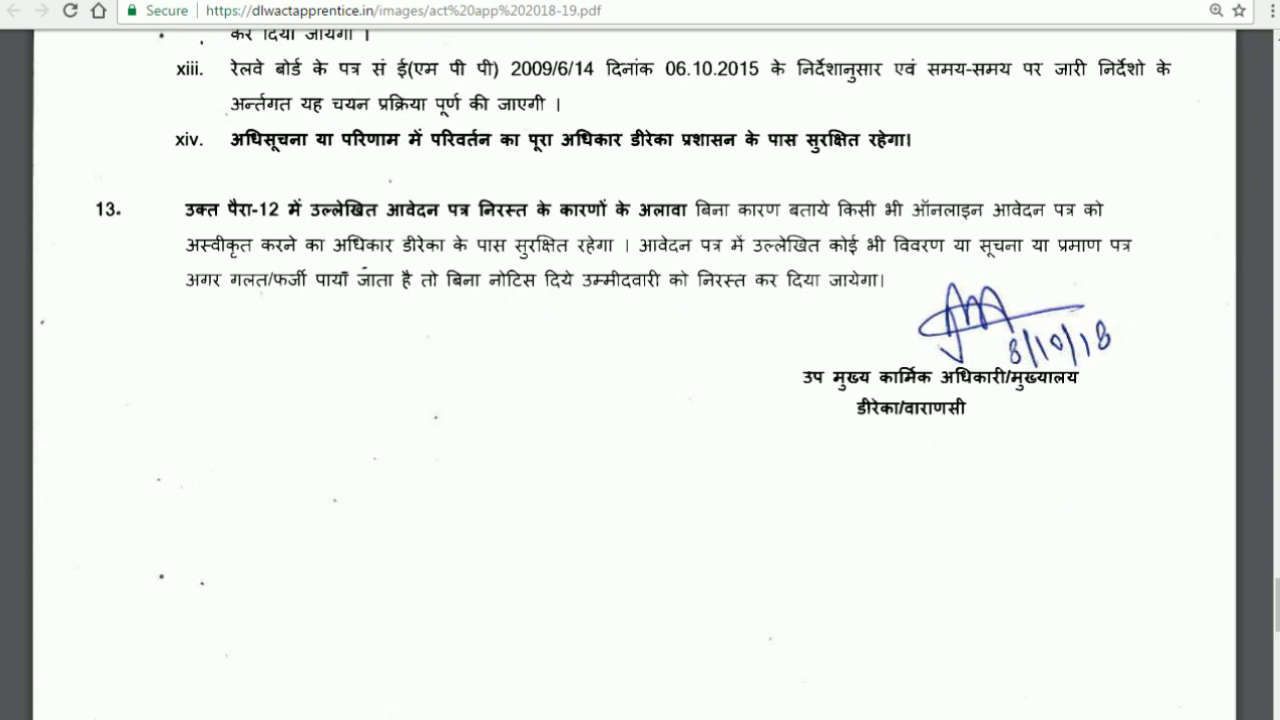
{"action": "scroll", "coordinate": [640, 400], "scroll_direction": "down", "scroll_amount": 8}
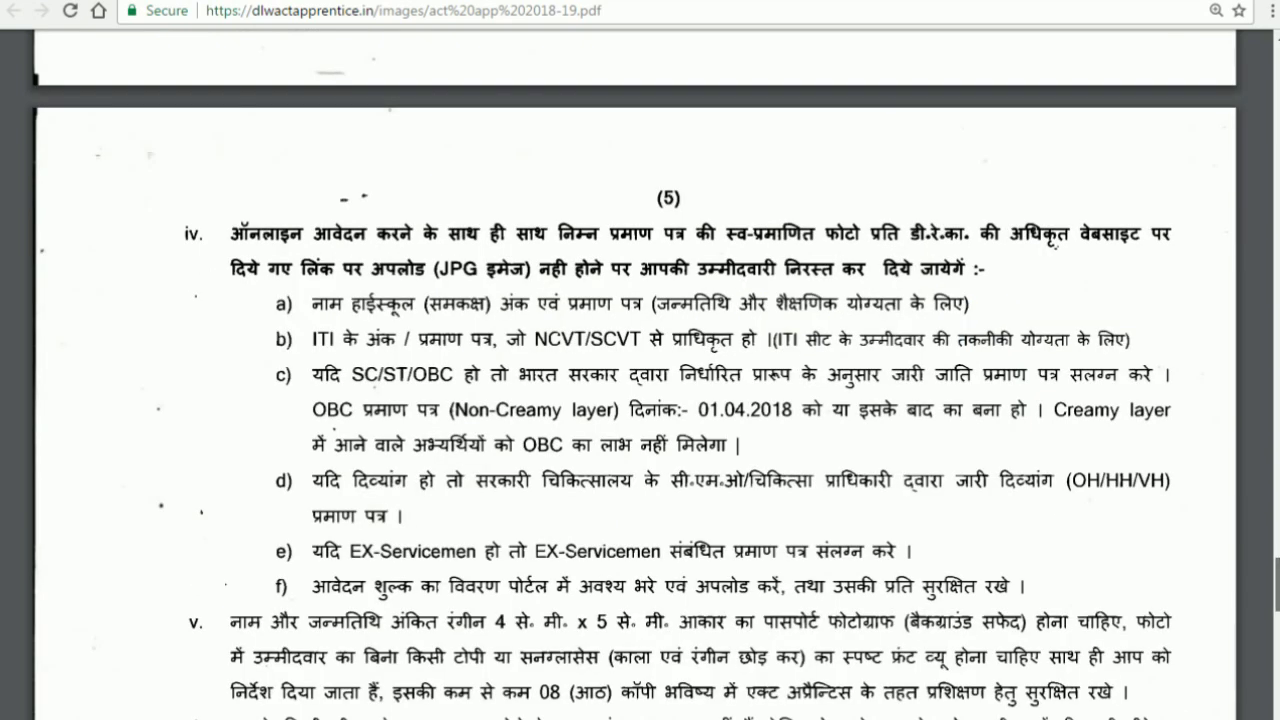
{"action": "scroll", "coordinate": [640, 400], "scroll_direction": "up", "scroll_amount": 1}
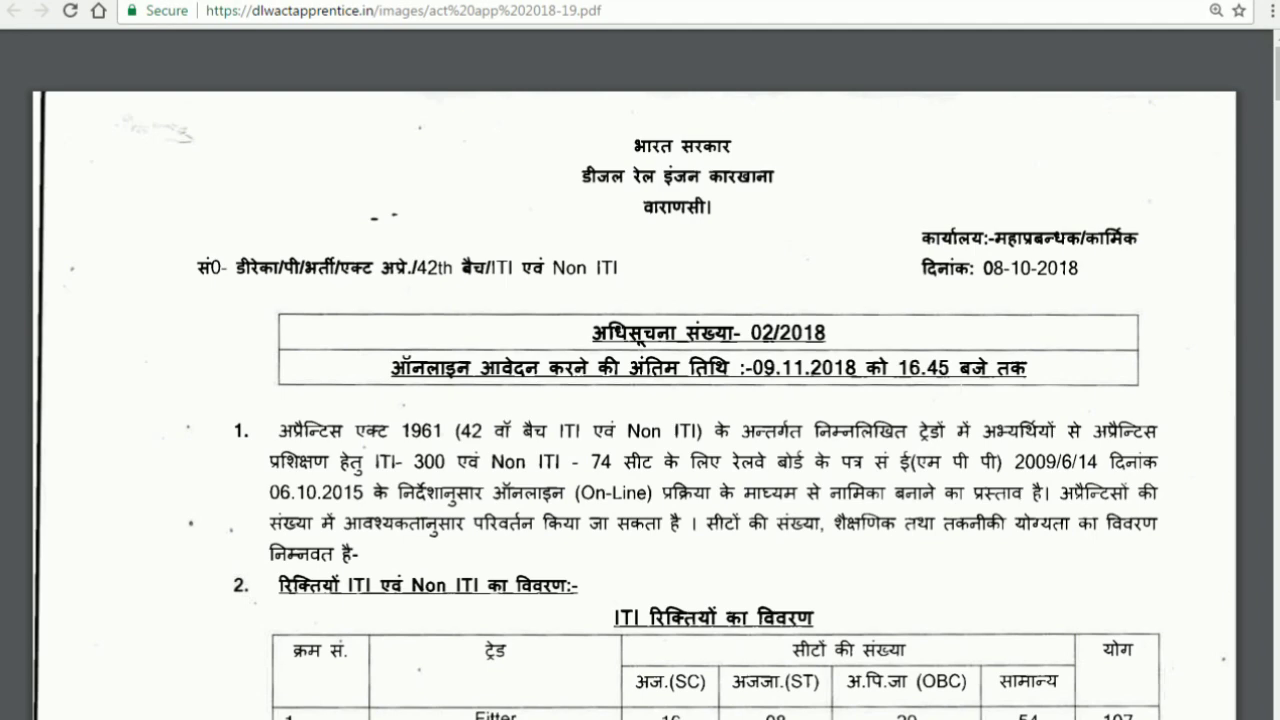
{"action": "scroll", "coordinate": [640, 400], "scroll_direction": "down", "scroll_amount": 2}
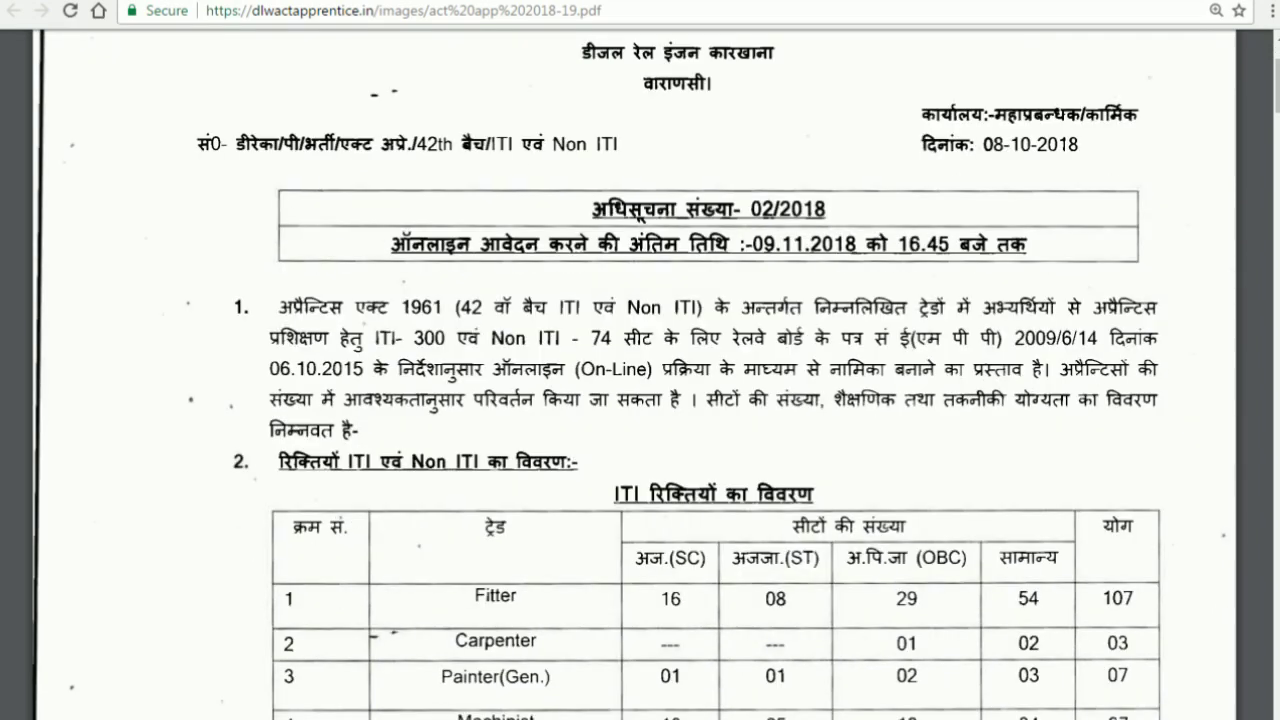
{"action": "scroll", "coordinate": [640, 400], "scroll_direction": "down", "scroll_amount": 1}
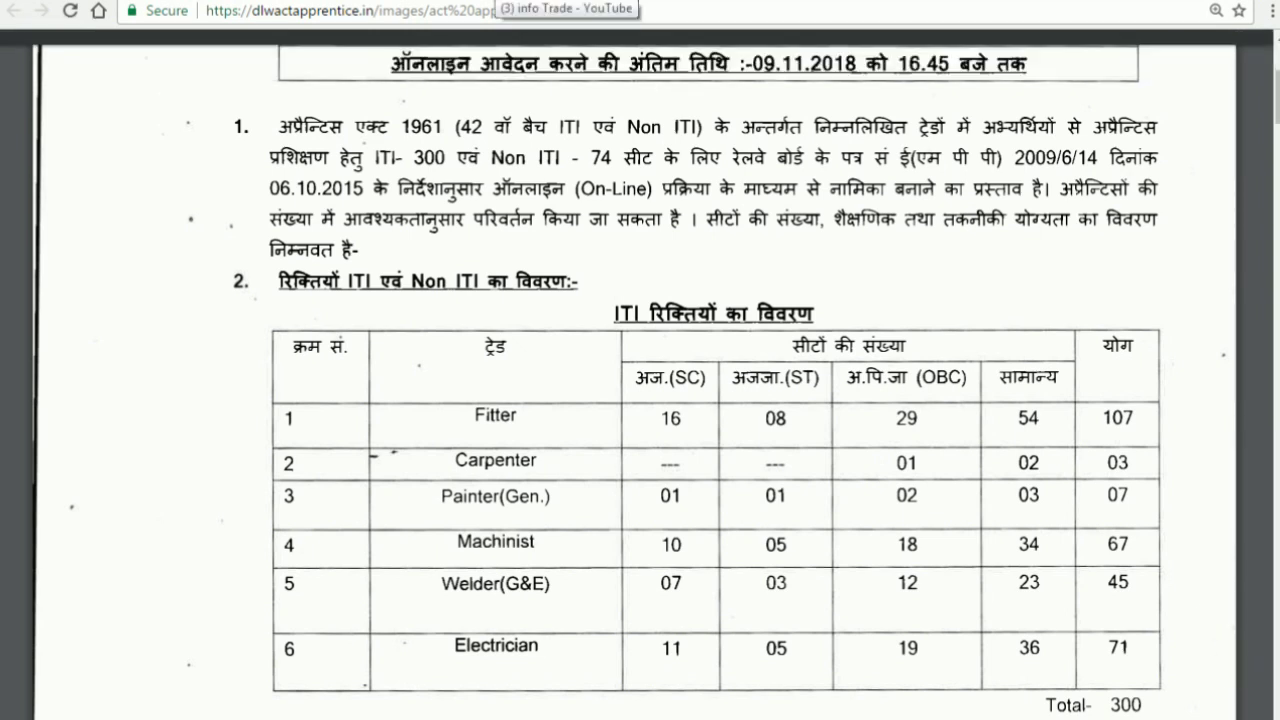
{"action": "left_click", "coordinate": [500, 0]}
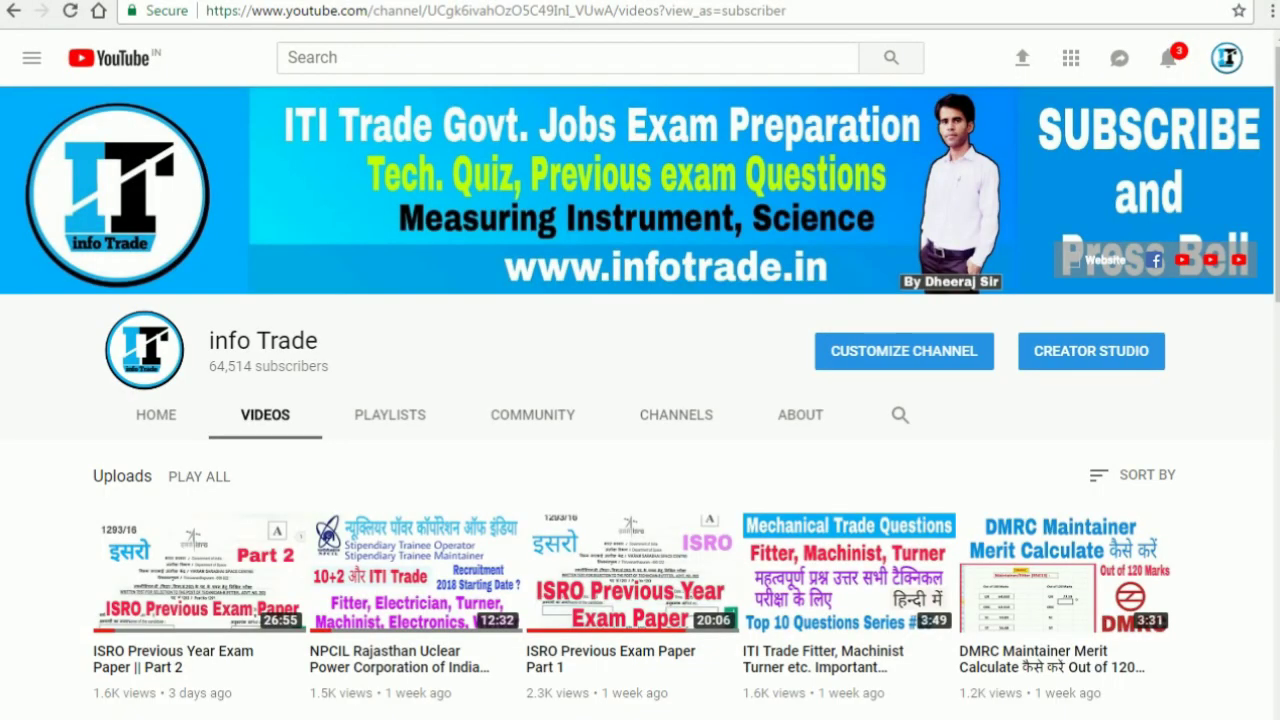